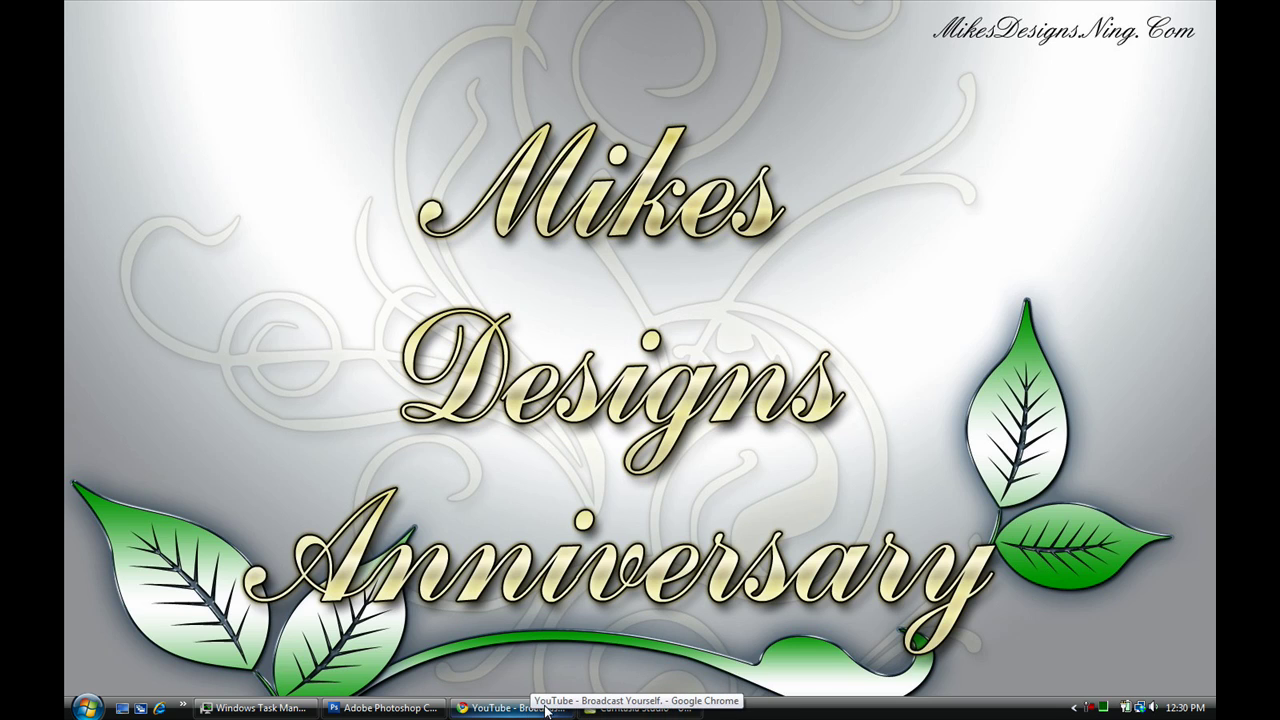
- Show the Lady GaGa flyer with the Layers panel collapsed, zoomed to 25% on the top band
click(419, 711)
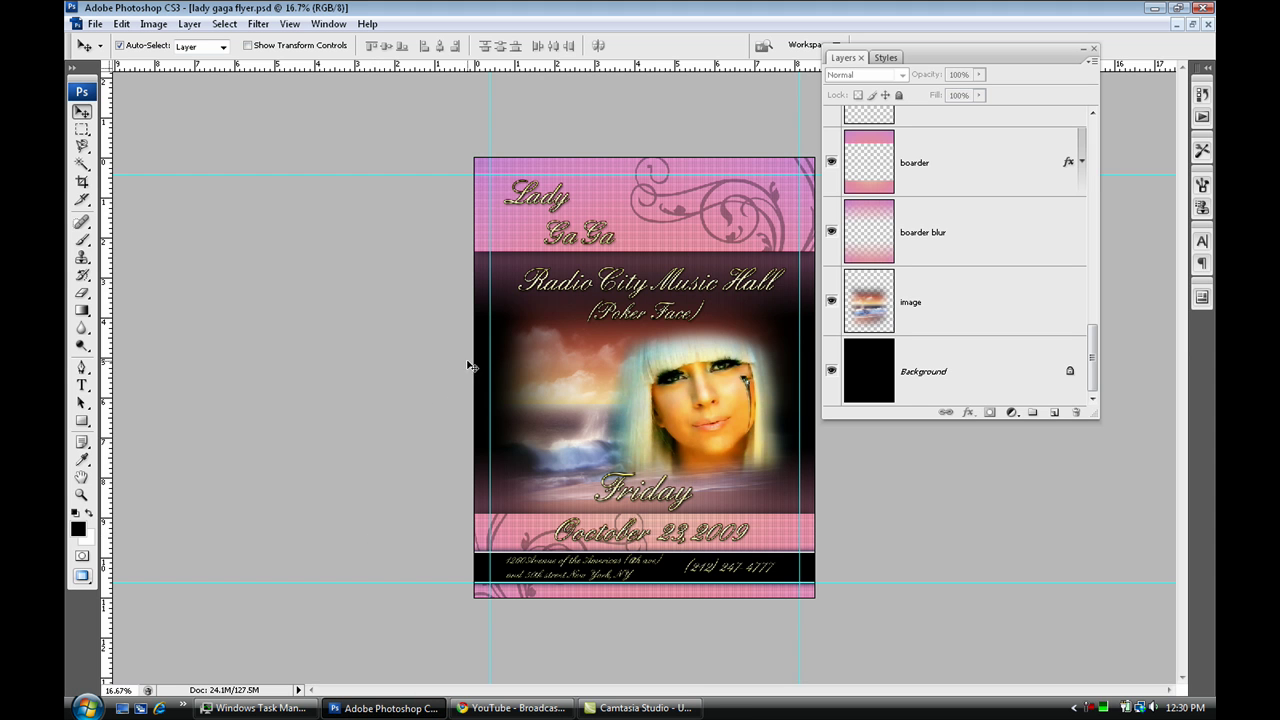
double_click(1025, 48)
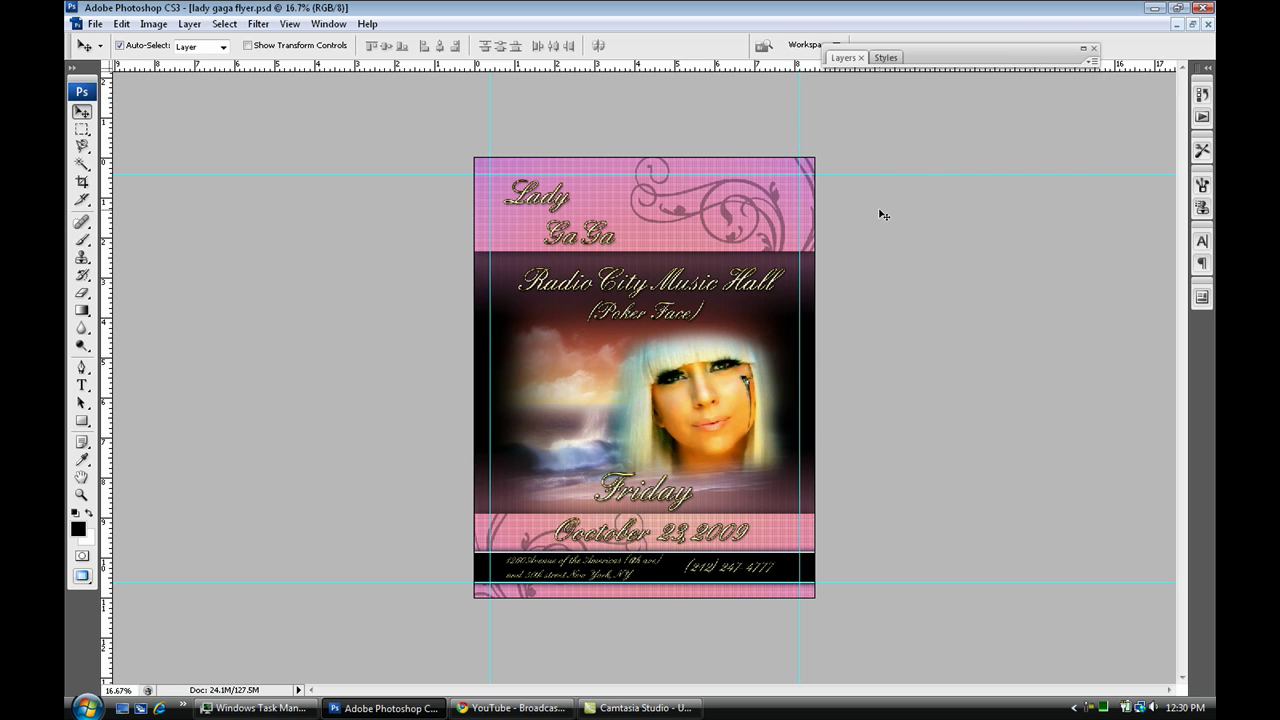
key(ctrl+plus)
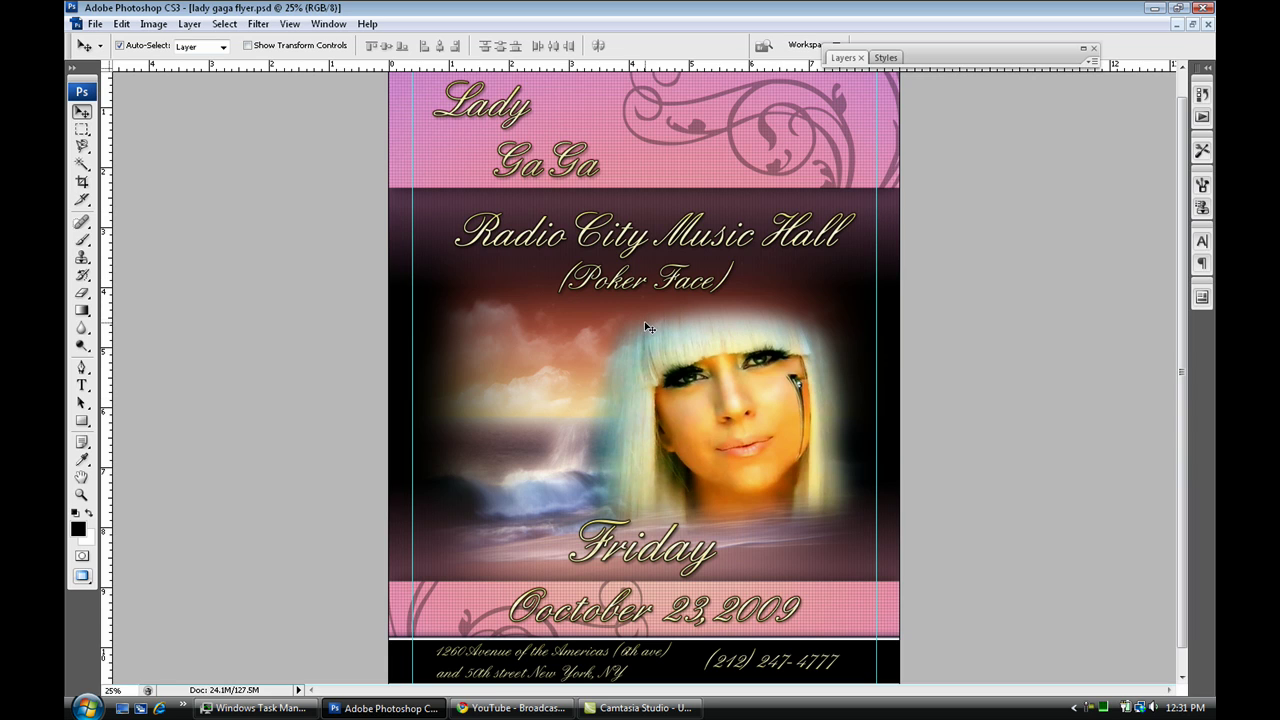
scroll(683, 267, up, 1)
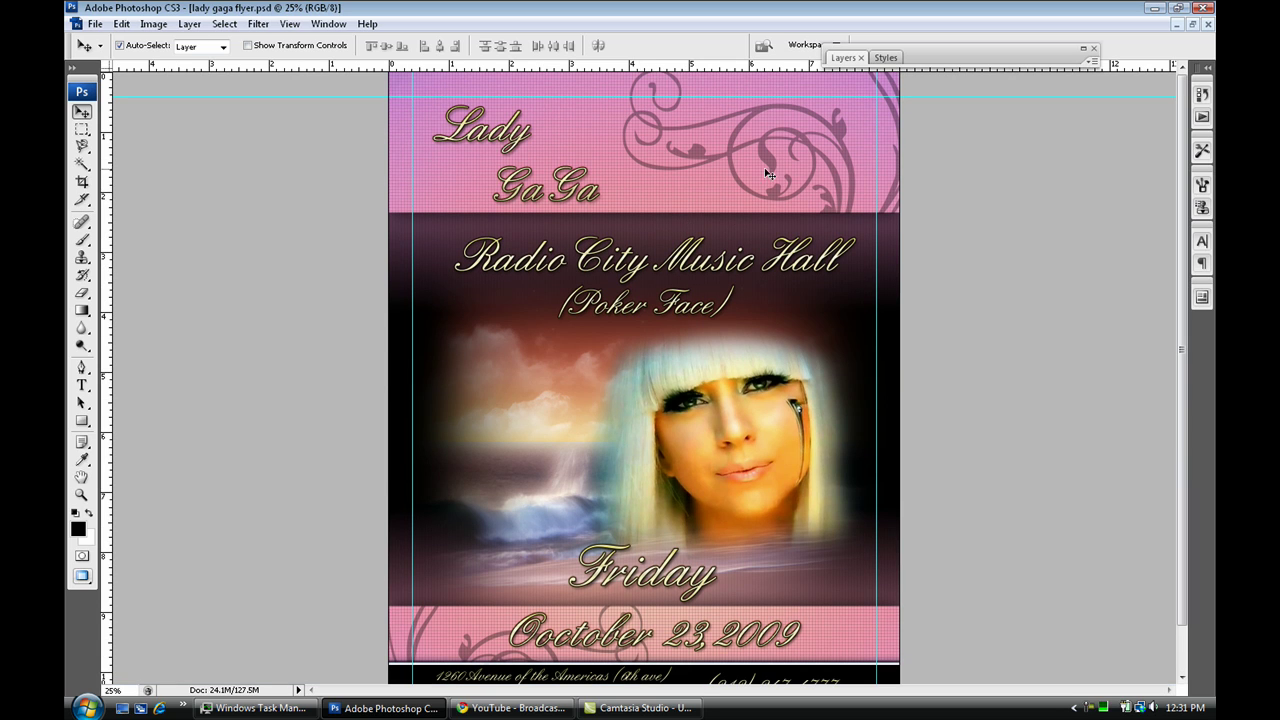
scroll(809, 257, down, 2)
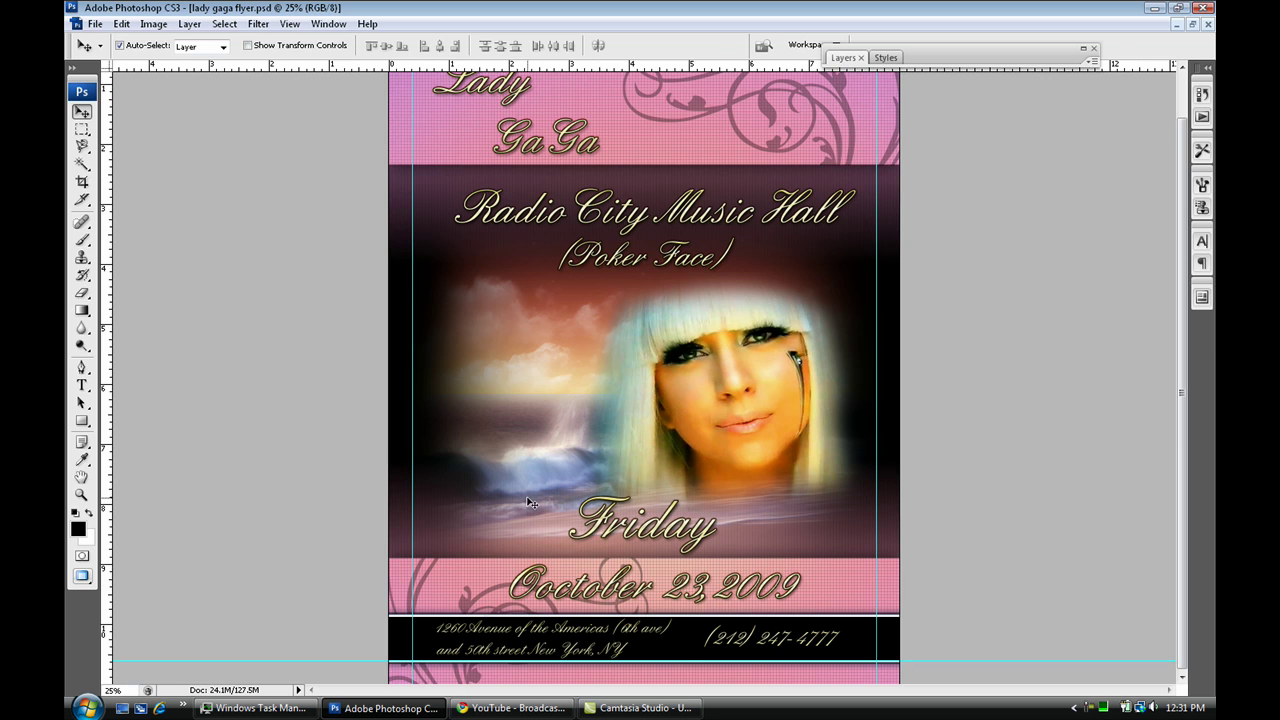
drag(608, 401, 609, 441)
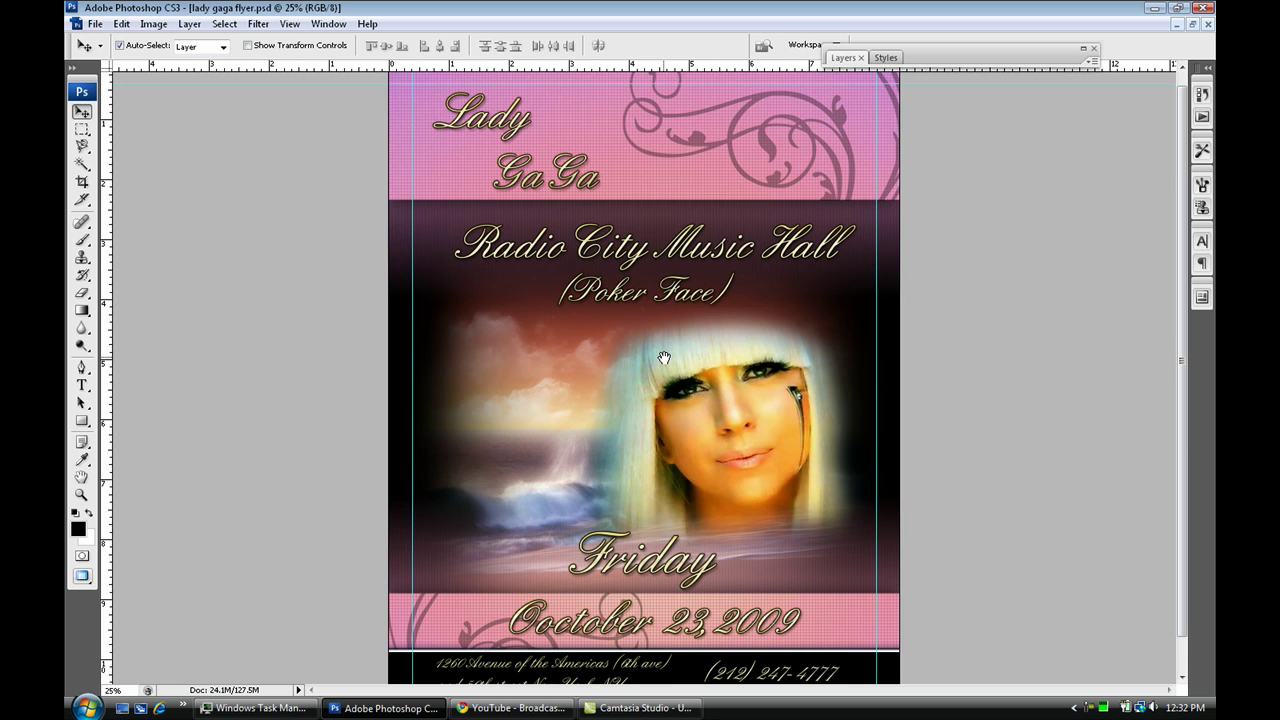
drag(664, 357, 663, 318)
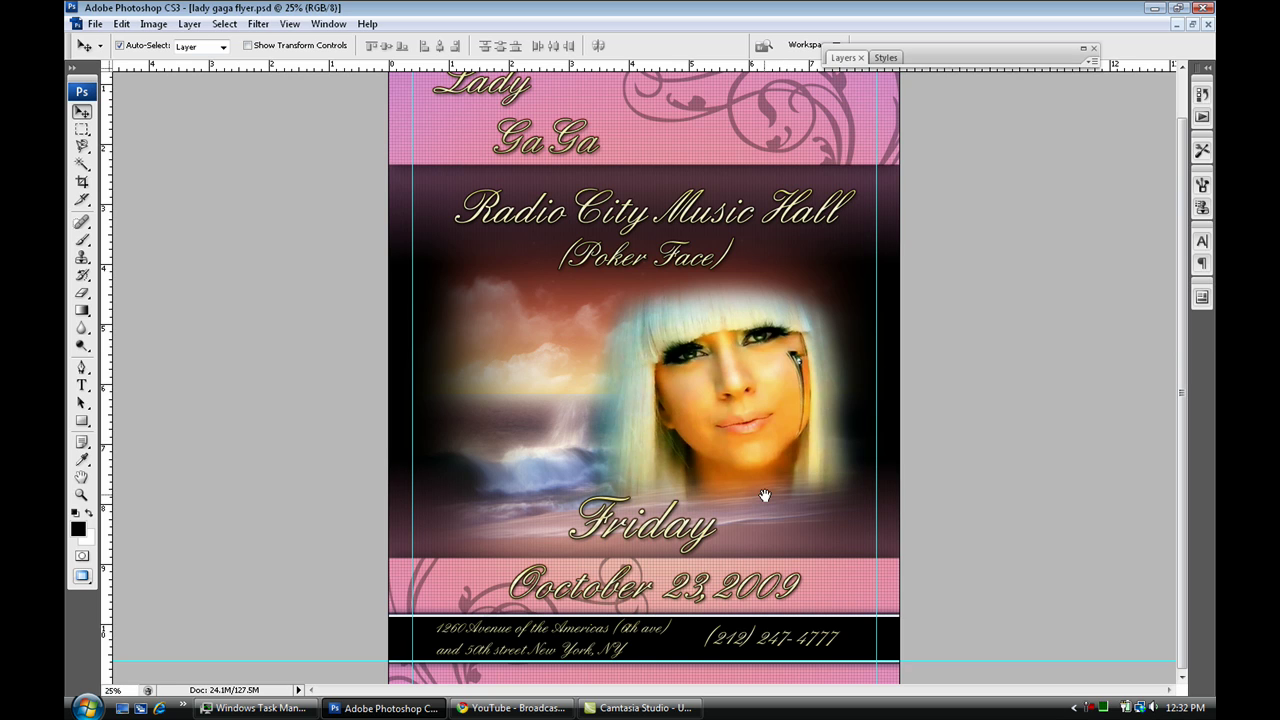
drag(762, 523, 760, 571)
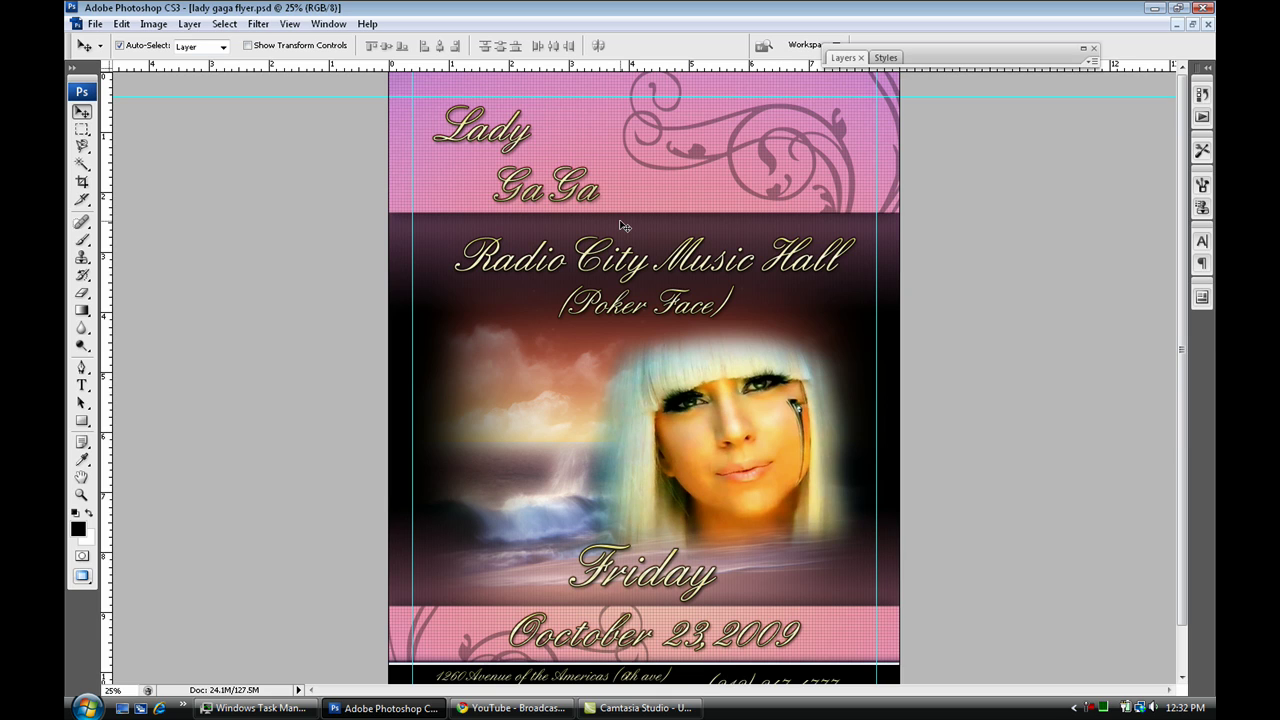
- Expand the Layers panel, select Background, then turn on the backup image layer's visibility
double_click(982, 49)
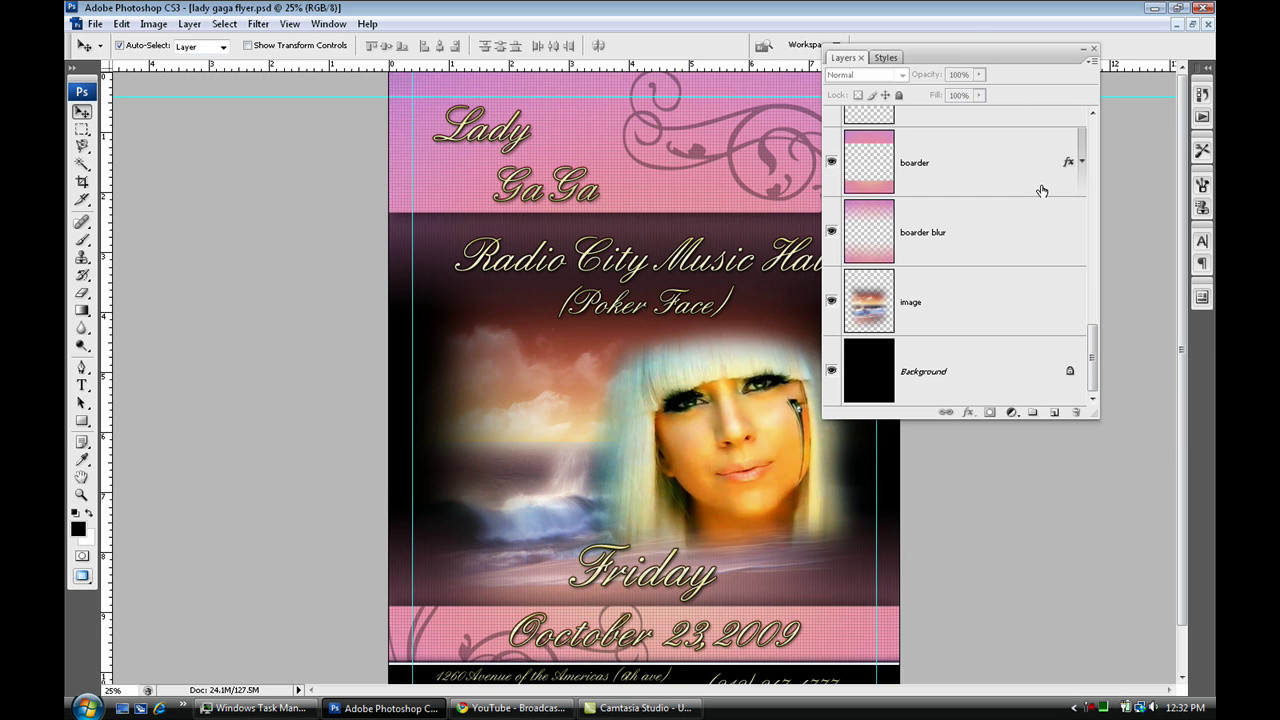
drag(1091, 362, 1055, 144)
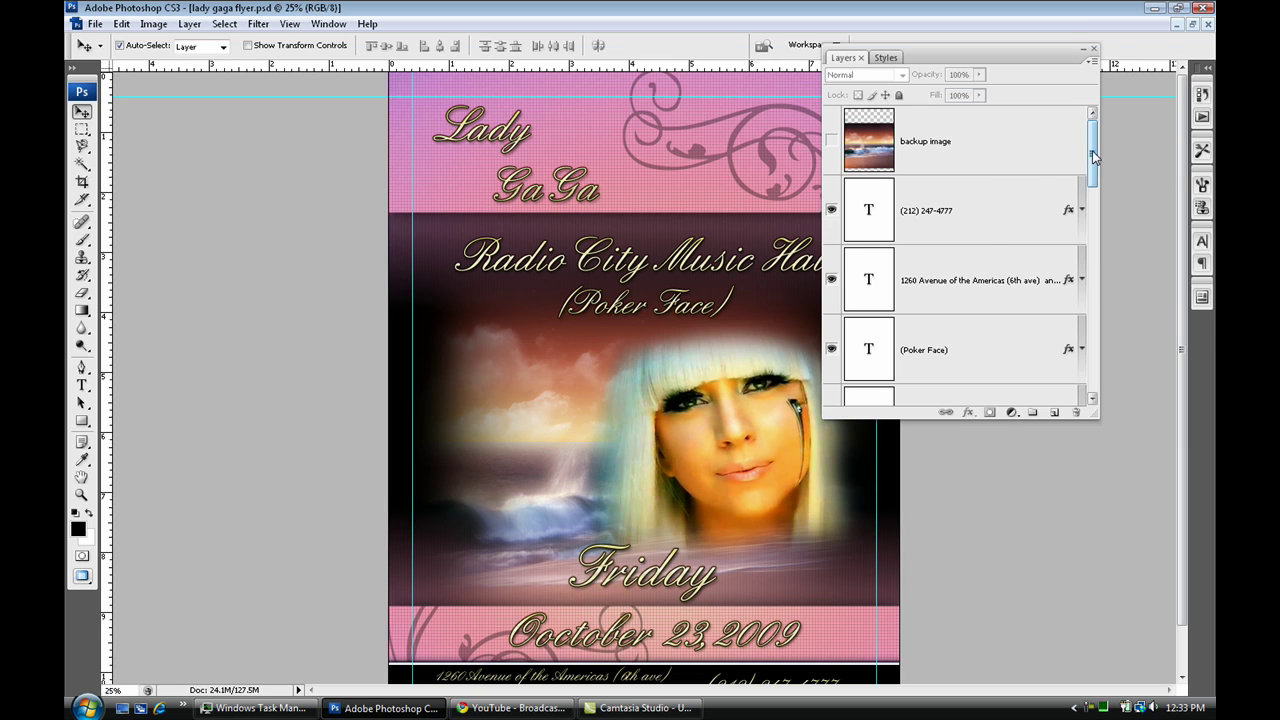
drag(1092, 150, 1095, 402)
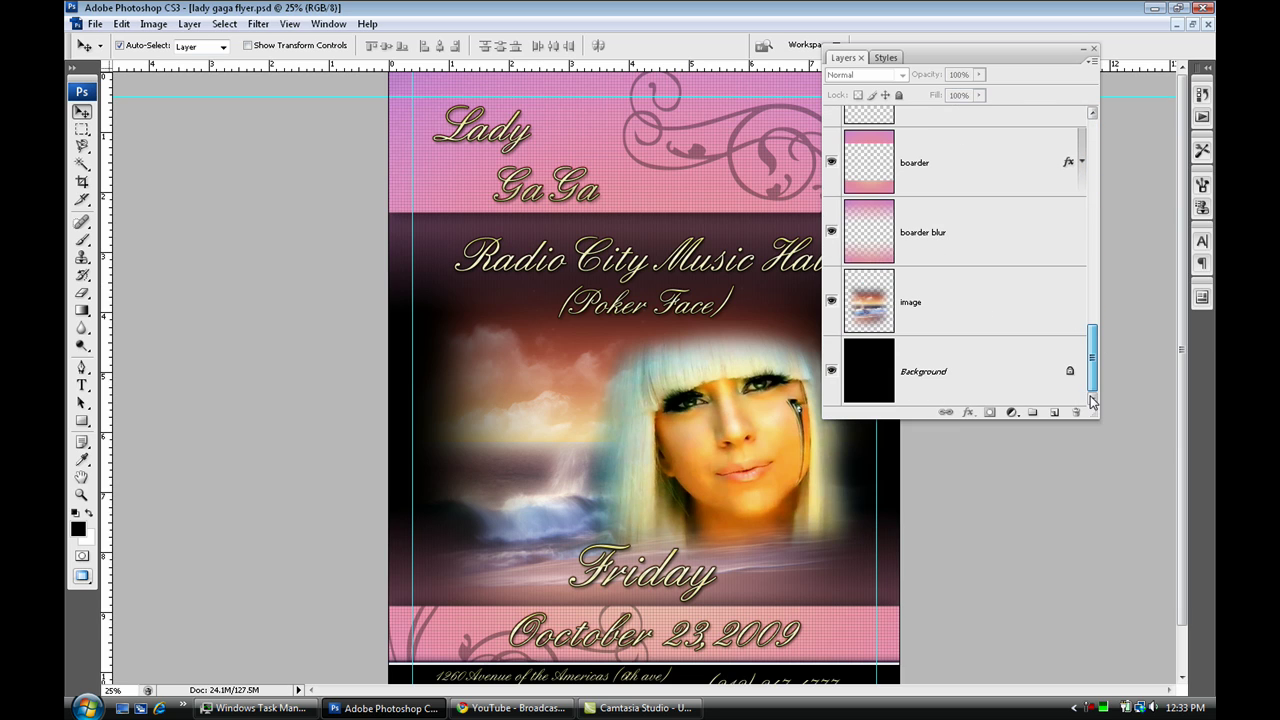
click(925, 369)
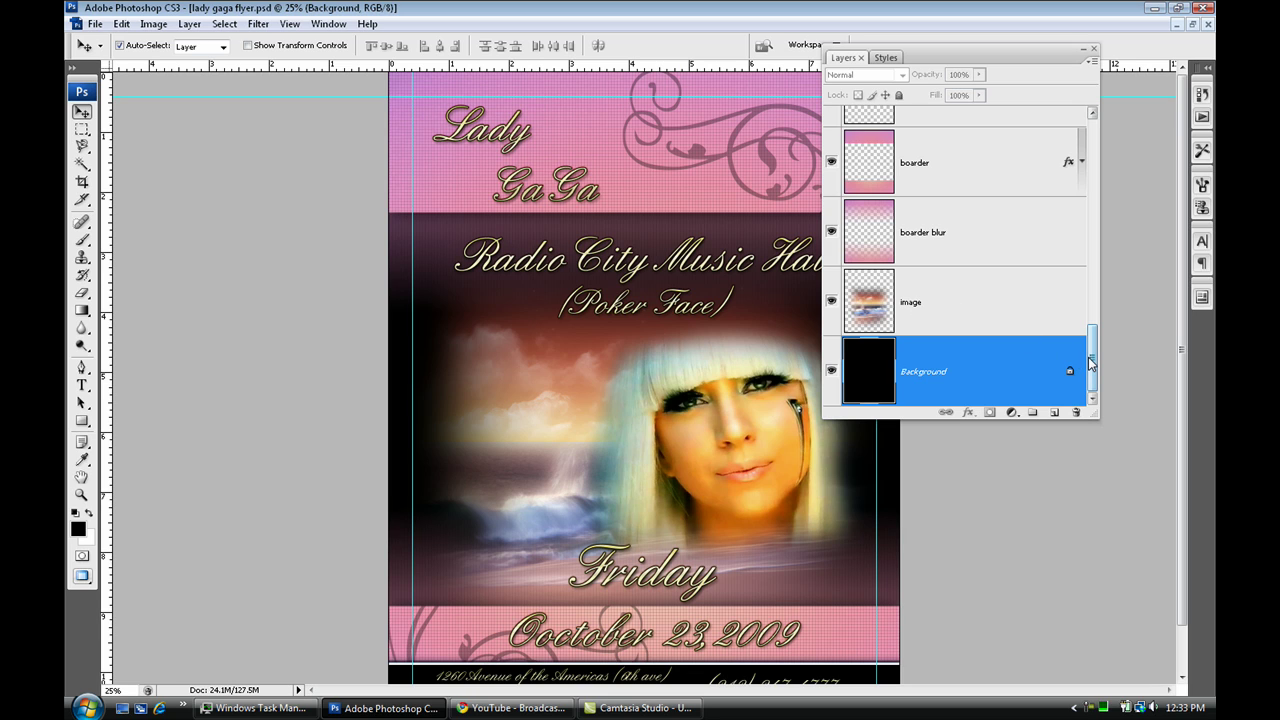
drag(1091, 362, 1114, 154)
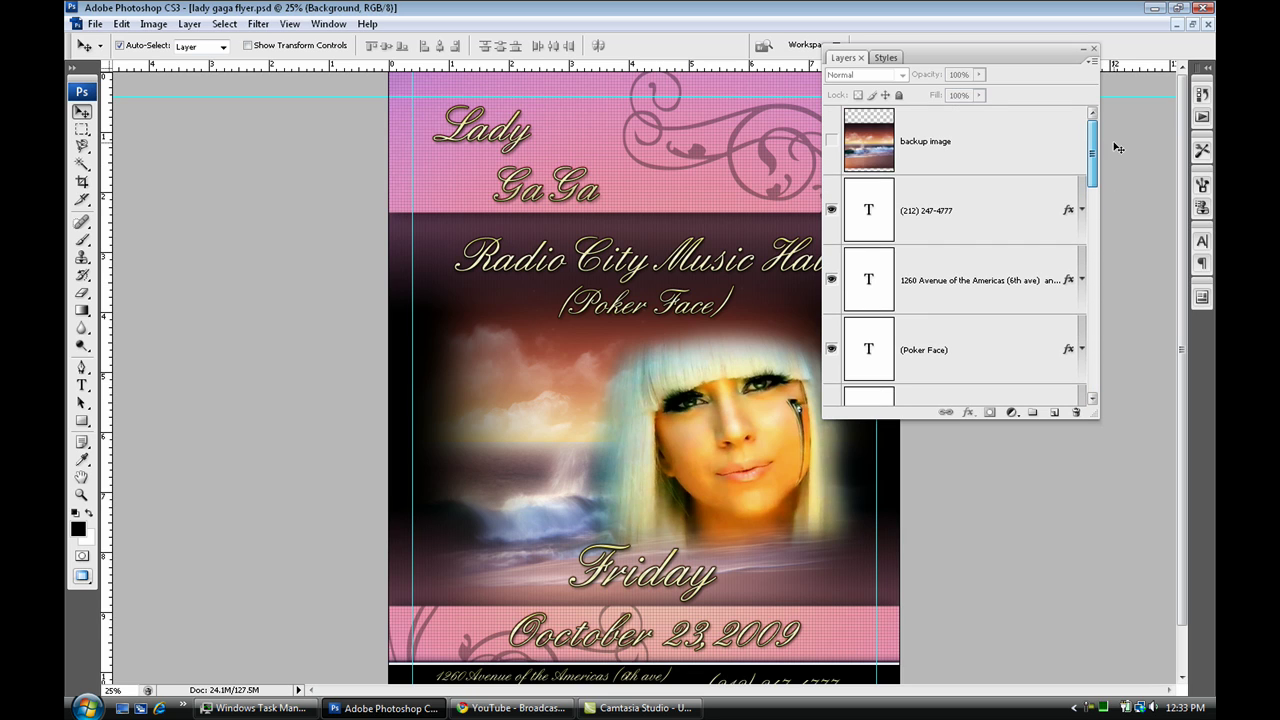
click(831, 143)
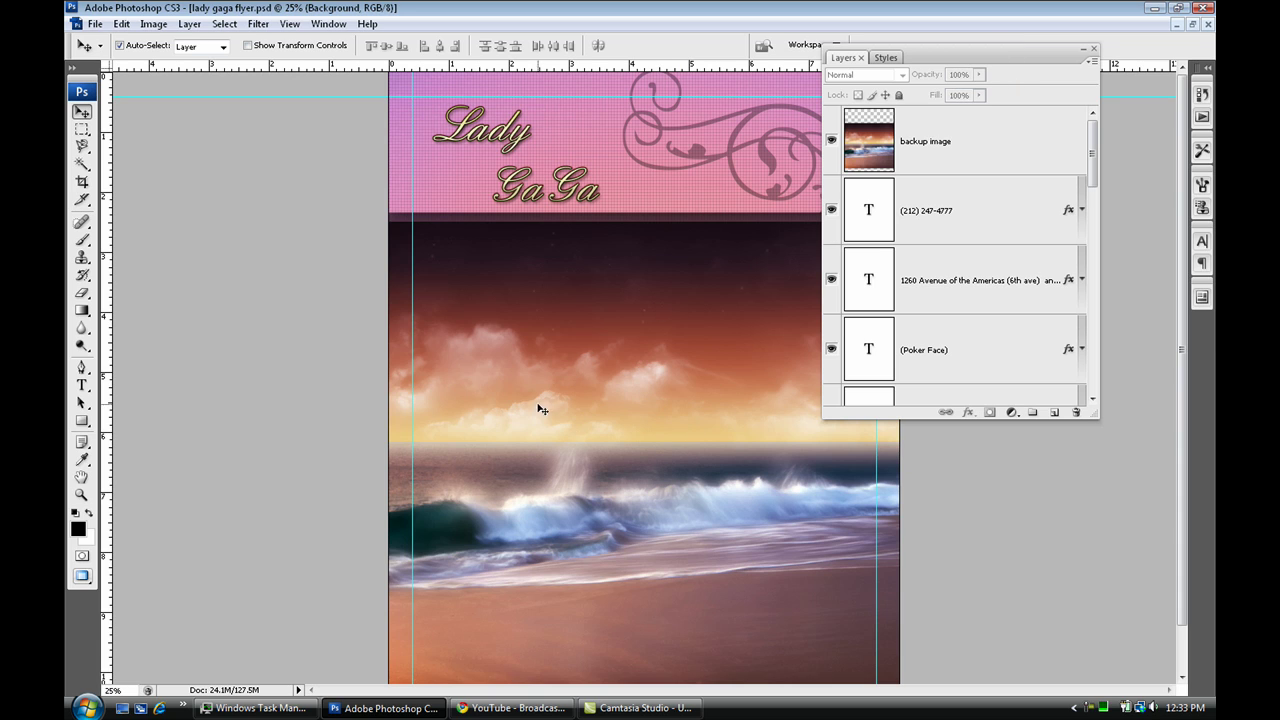
- Zoom to 33.3%, set a 1100 px Eraser, then hide the backup image layer
key(ctrl+plus)
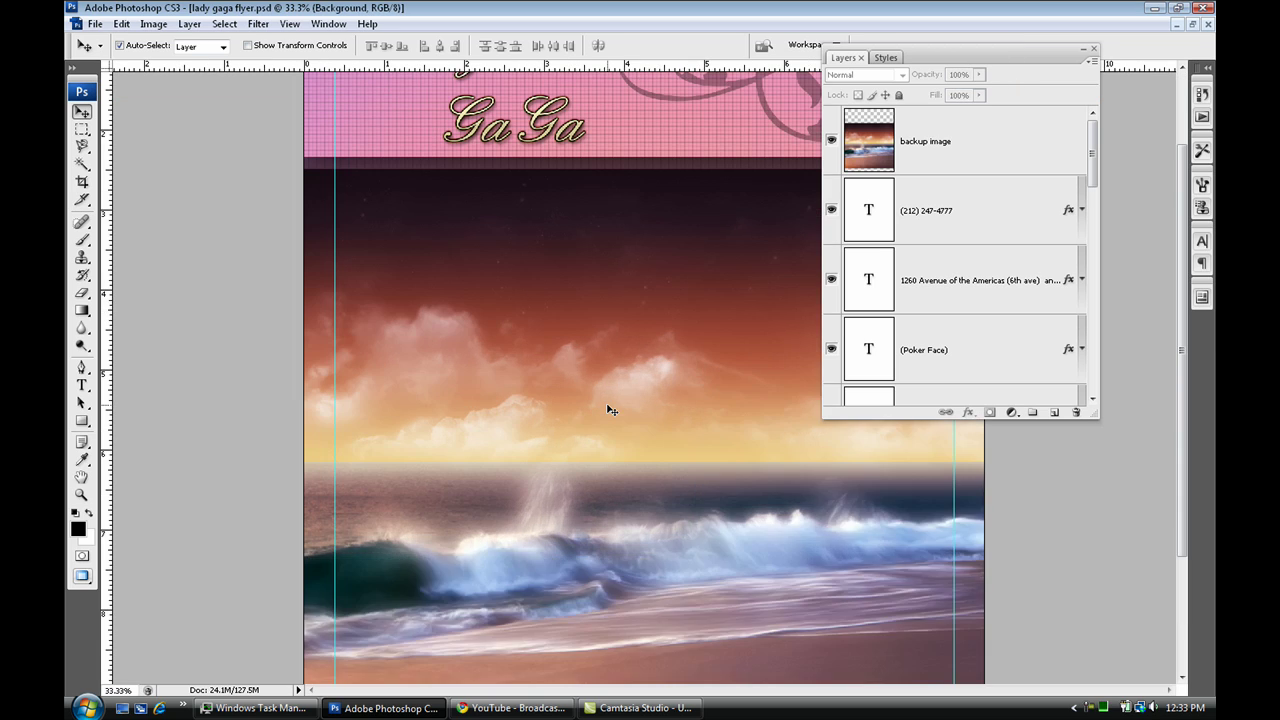
drag(607, 405, 608, 258)
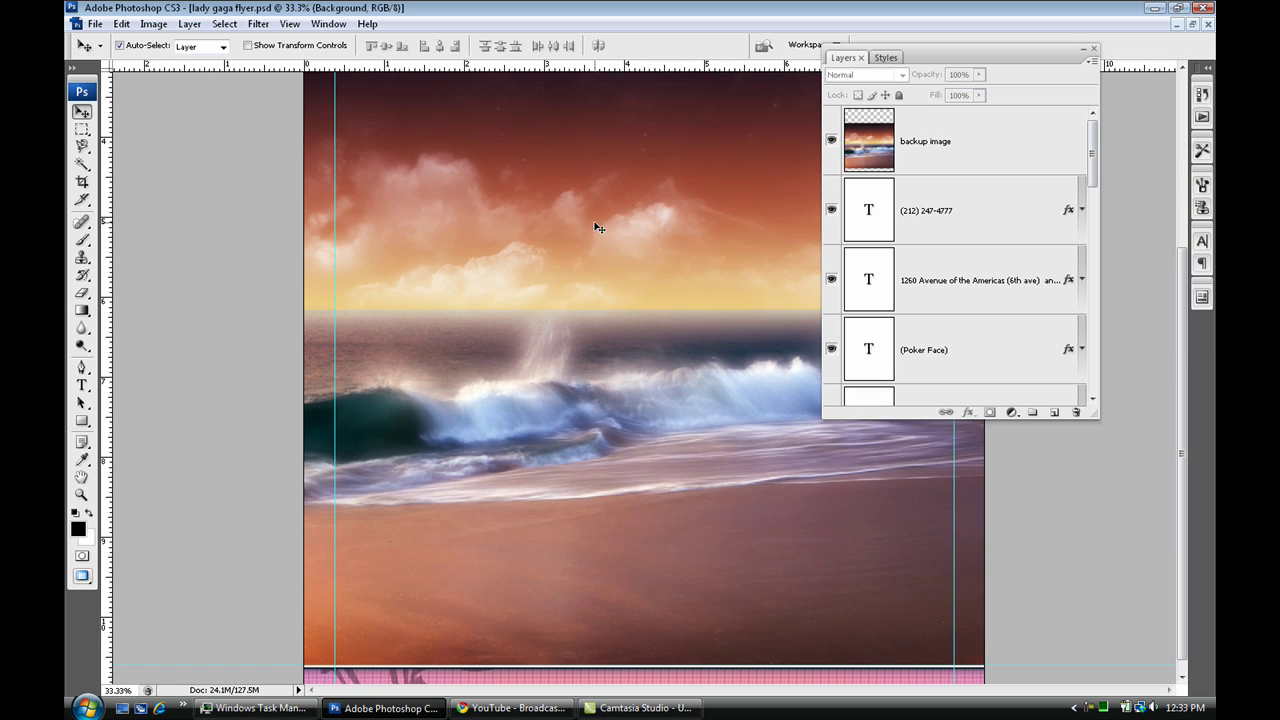
click(83, 296)
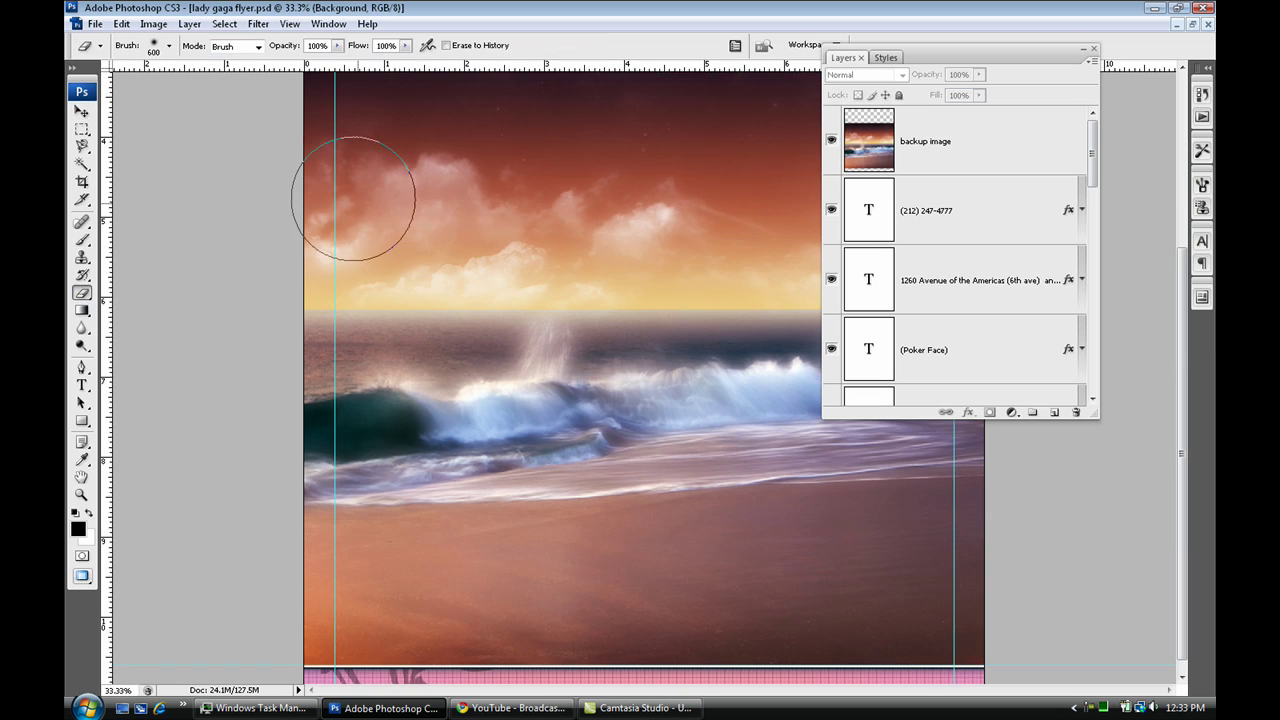
key(bracketright)
key(bracketright)
key(bracketright)
key(bracketright)
key(bracketright)
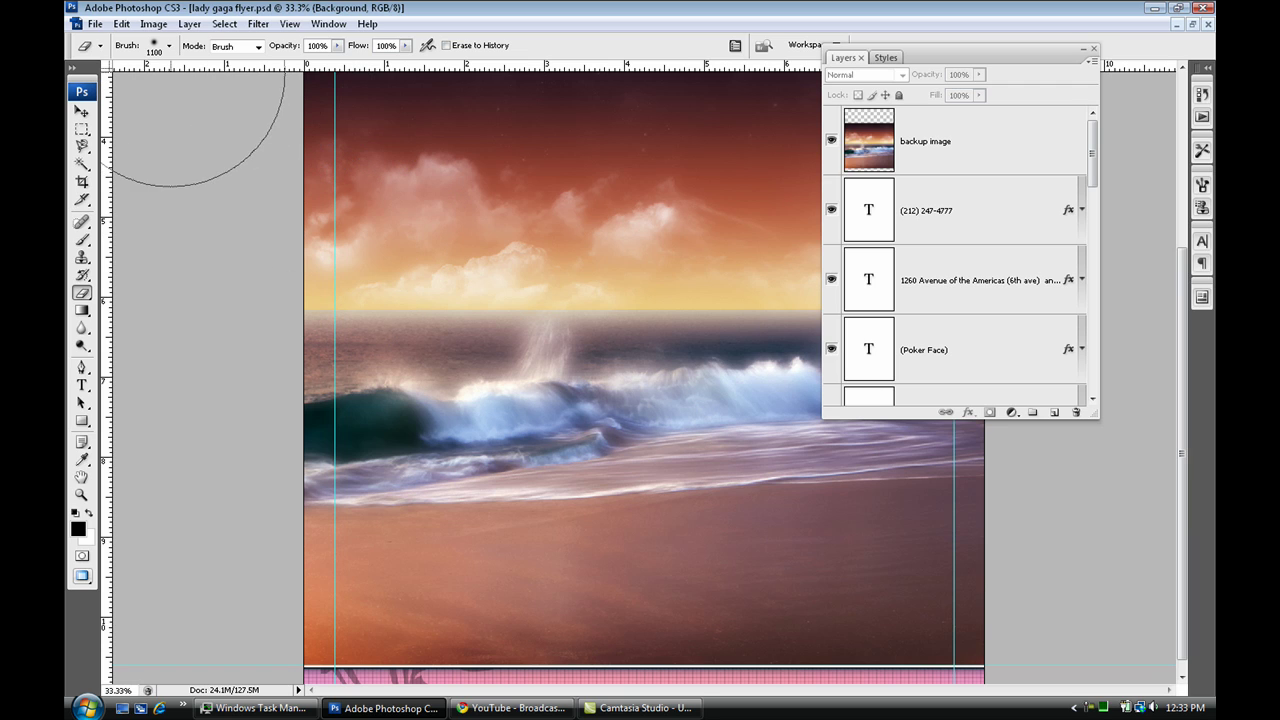
click(169, 46)
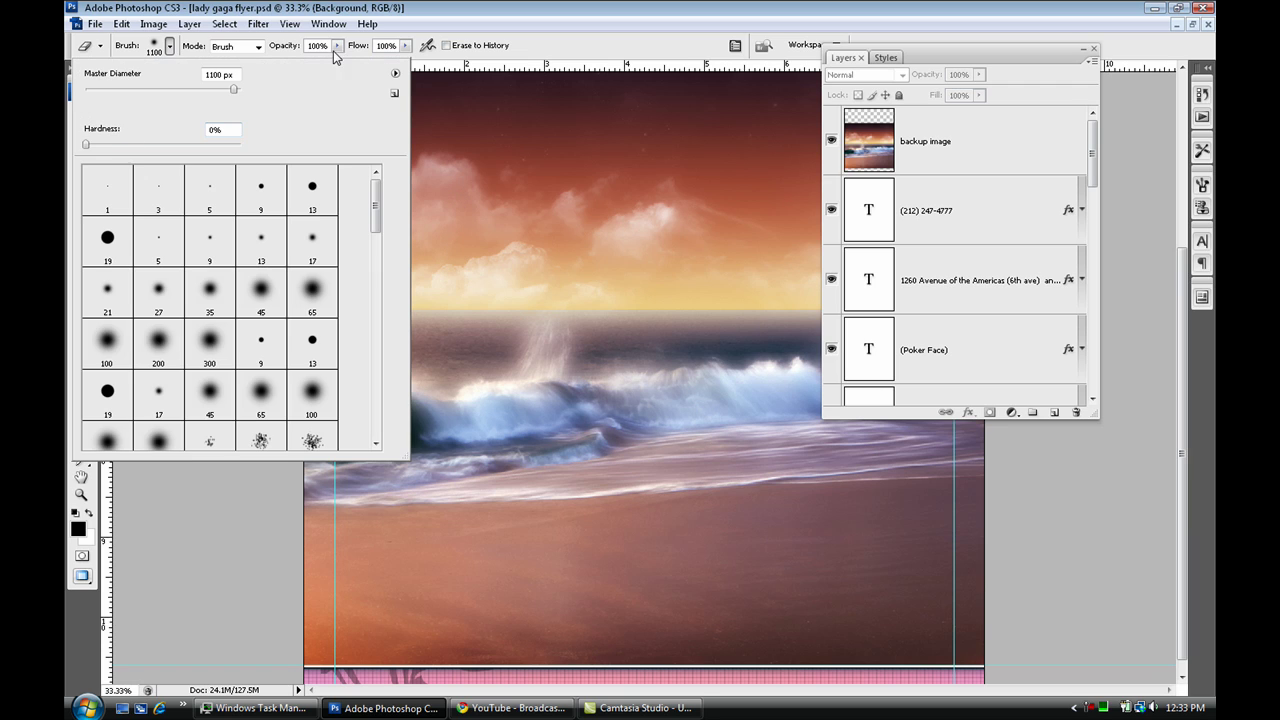
click(400, 16)
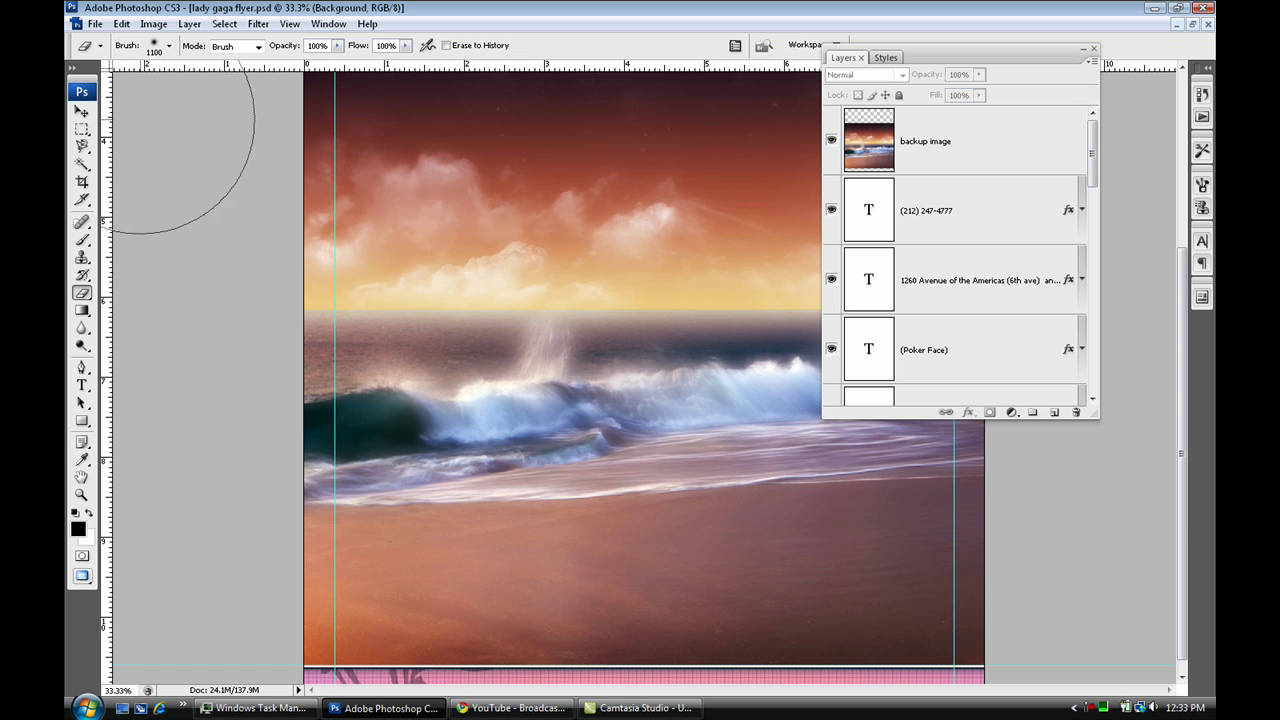
click(82, 111)
click(831, 141)
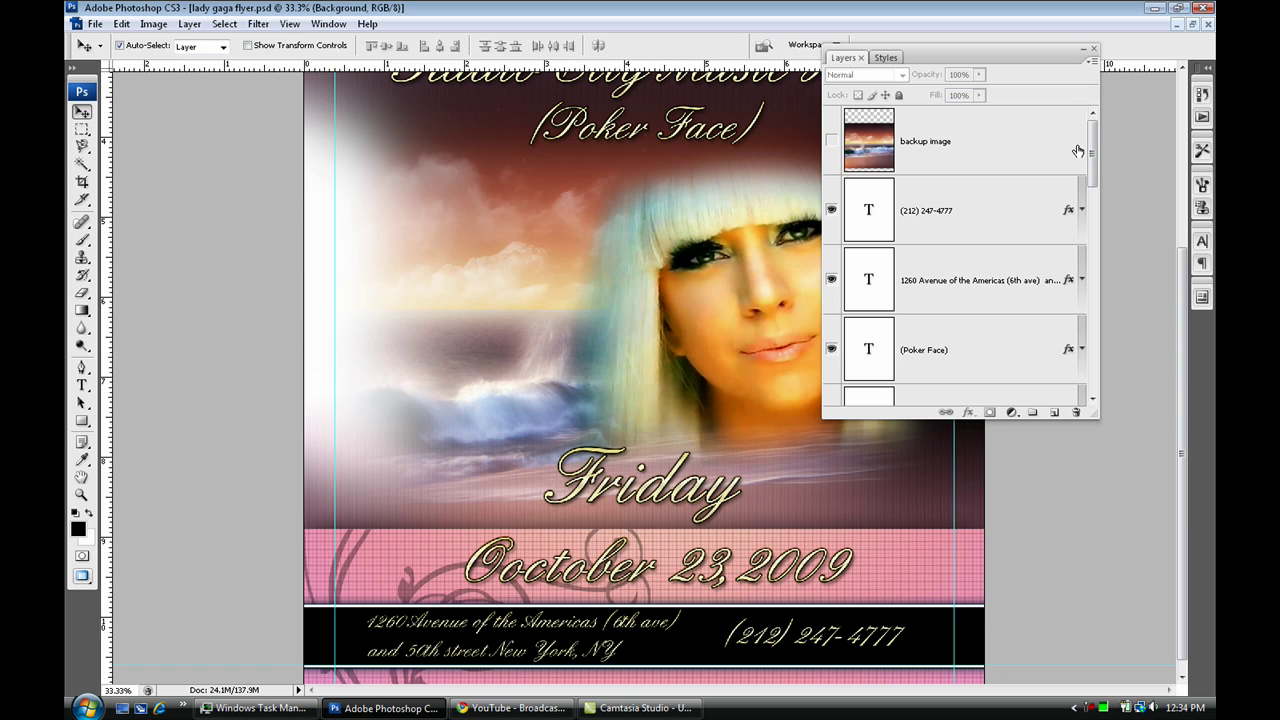
- Select the bottom image layer and zoom out to see the whole flyer at 16.7%
key(alt+comma)
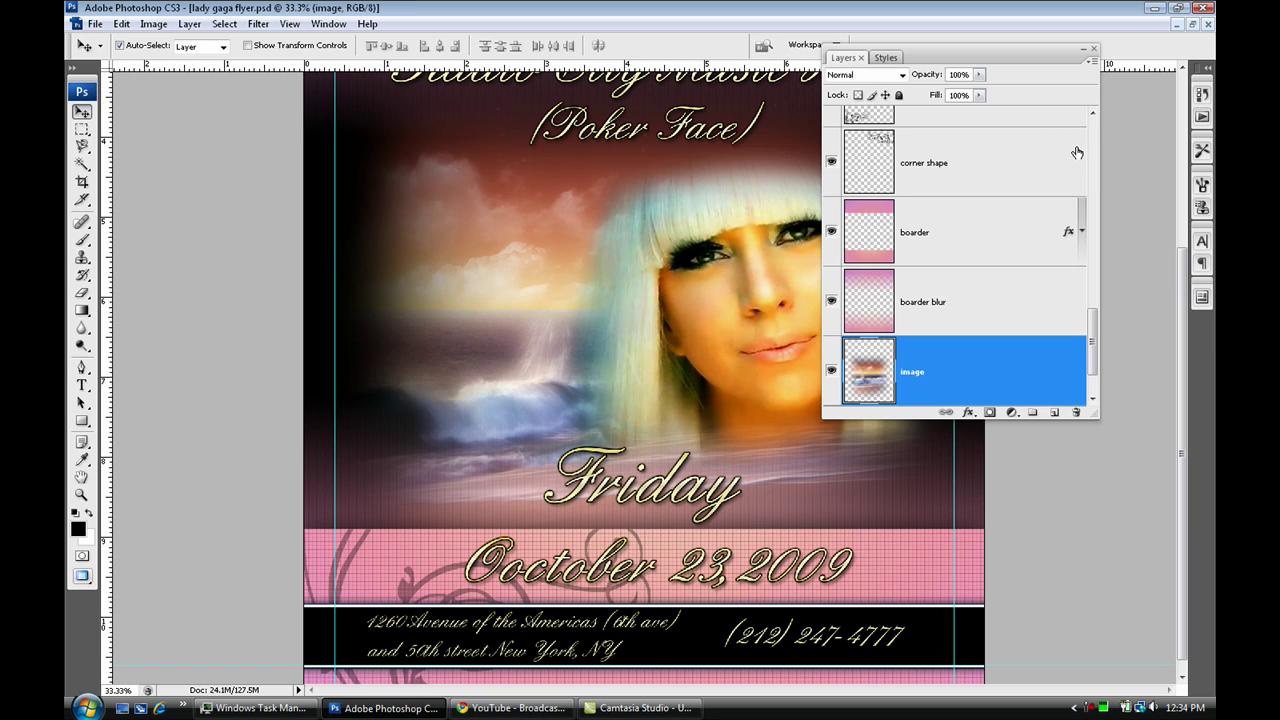
drag(1092, 320, 1093, 372)
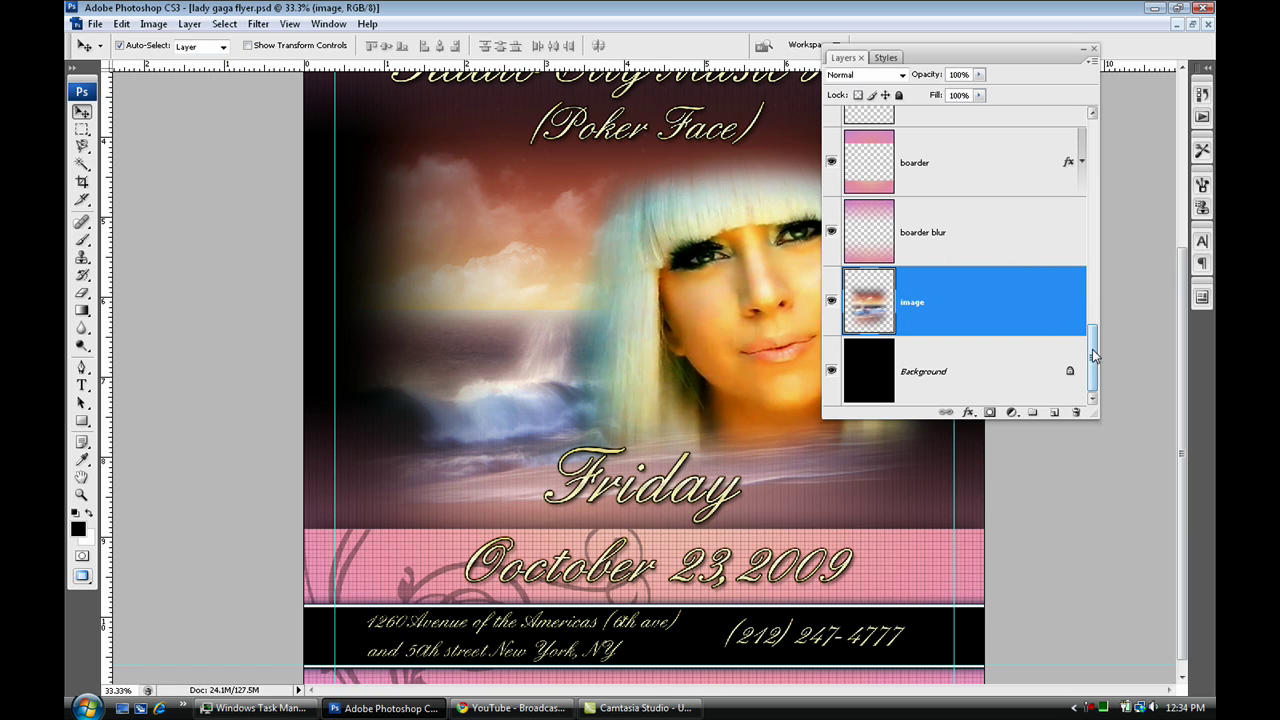
drag(1095, 357, 1097, 319)
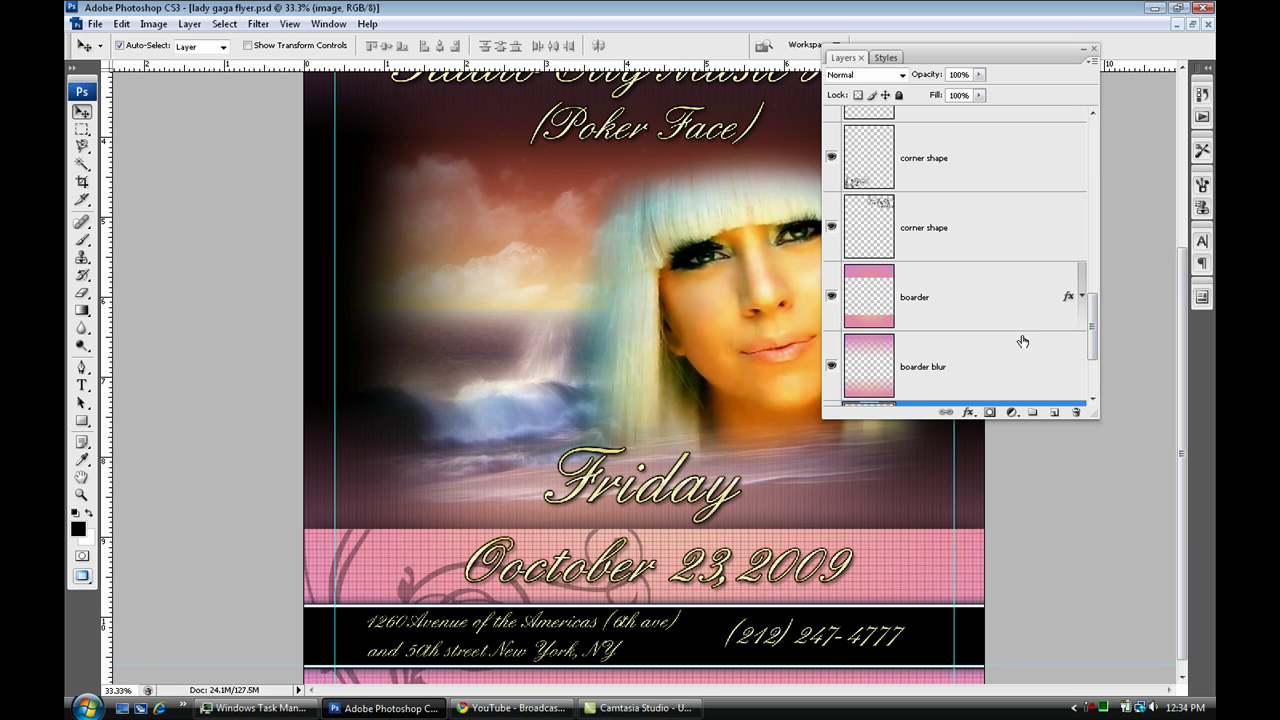
key(ctrl+minus)
key(ctrl+minus)
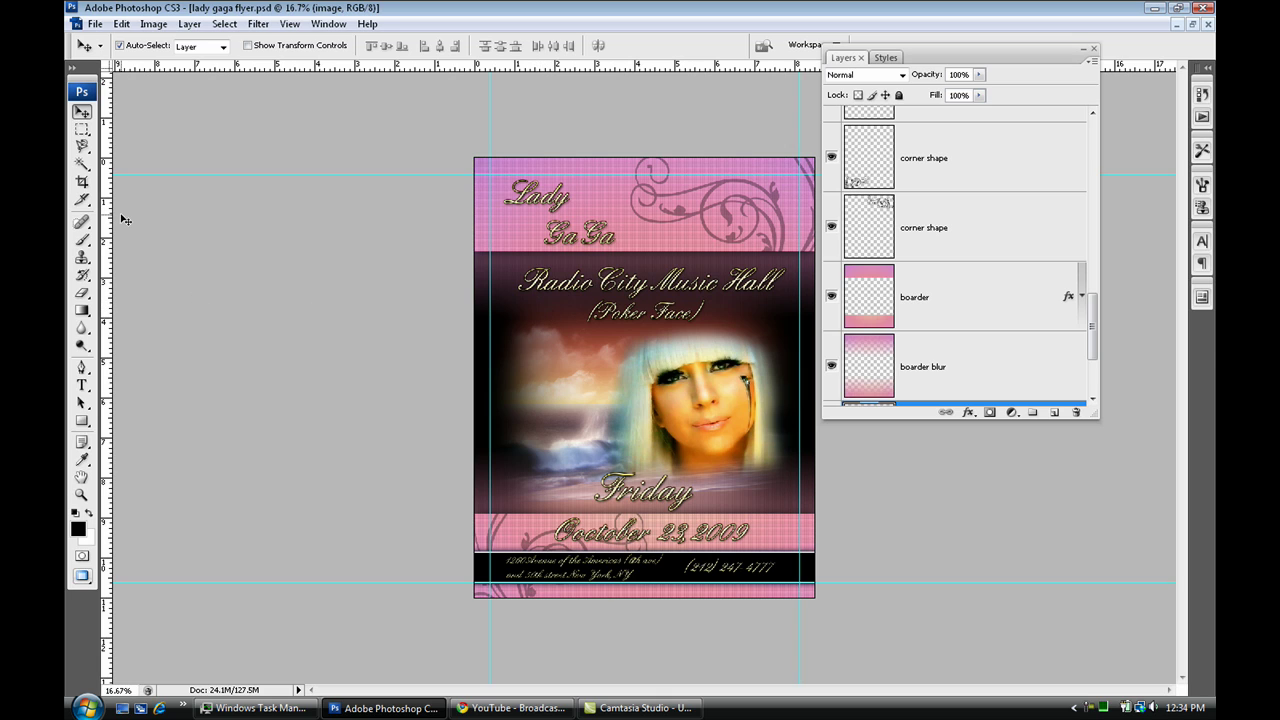
- Make a test rectangular marquee over the dark middle, deselect it, and select the boarder layer
click(83, 129)
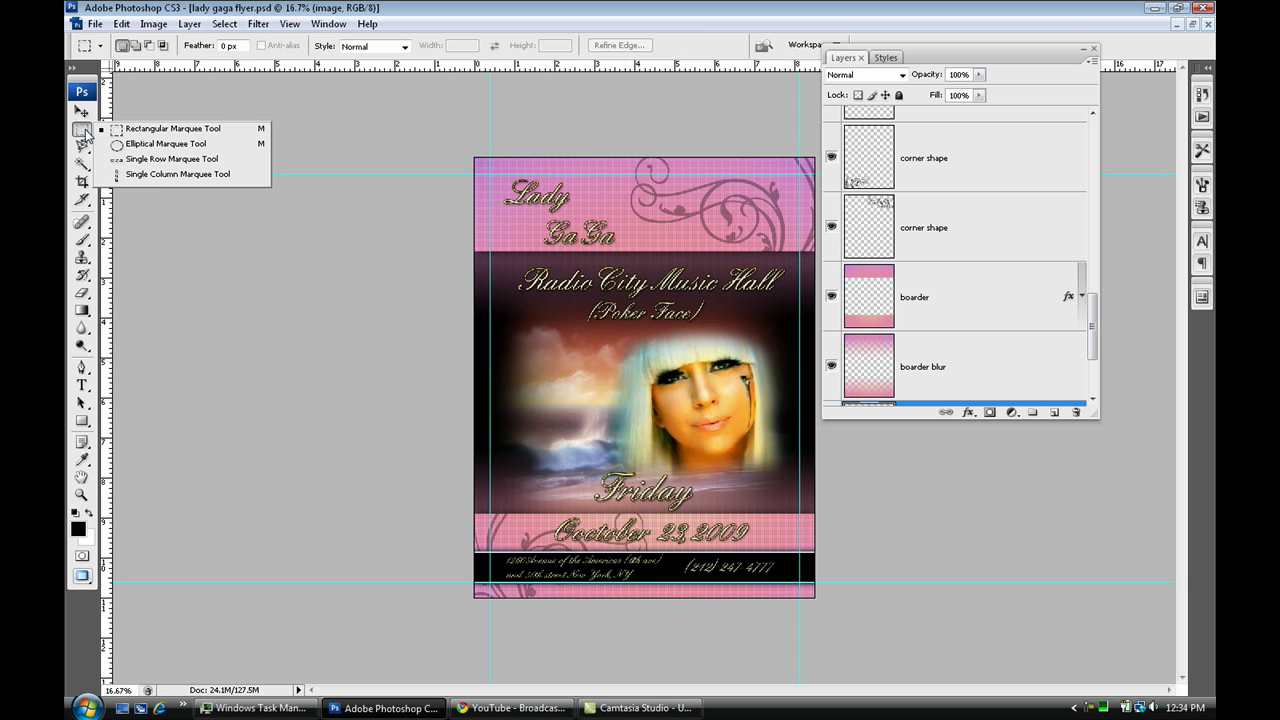
click(170, 128)
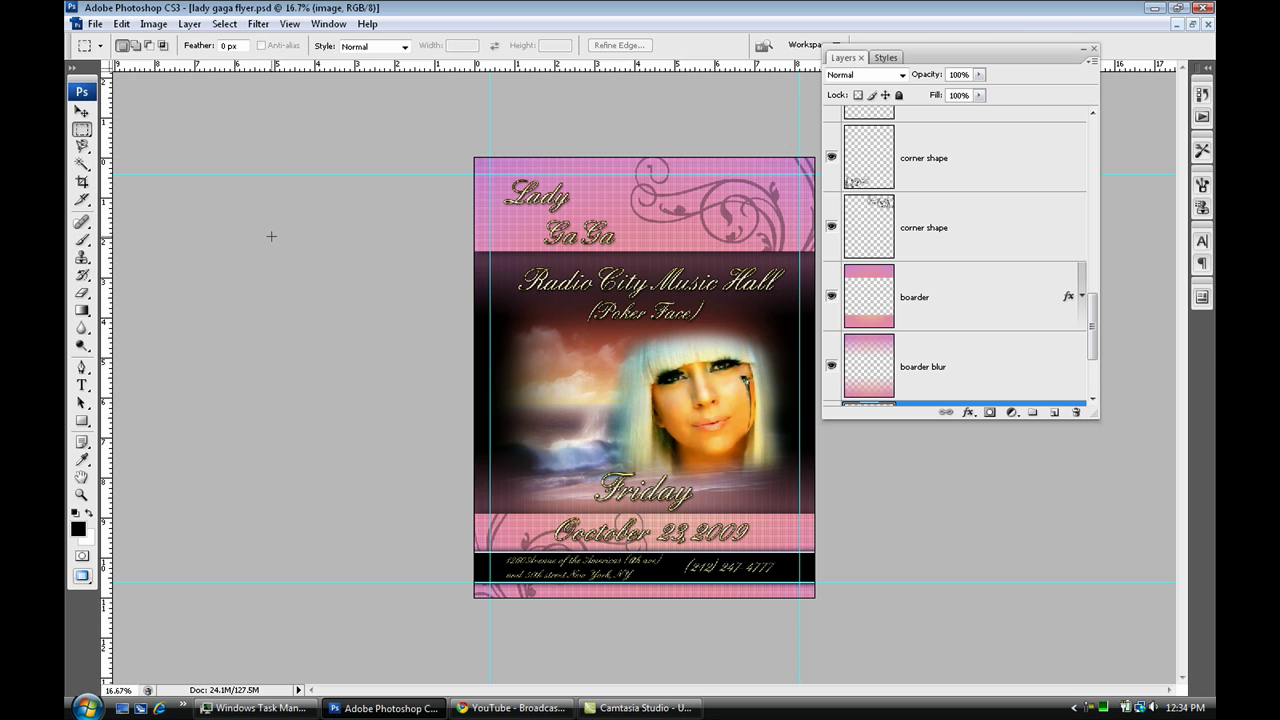
drag(450, 236, 856, 519)
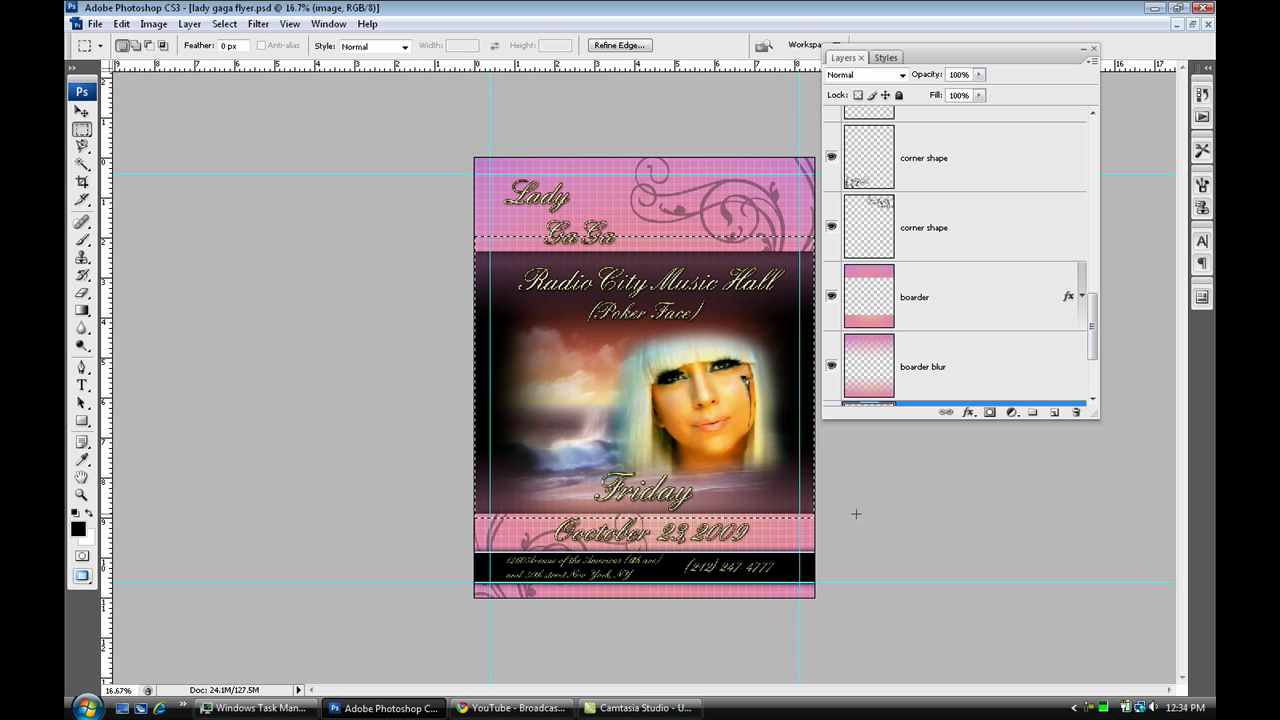
click(705, 453)
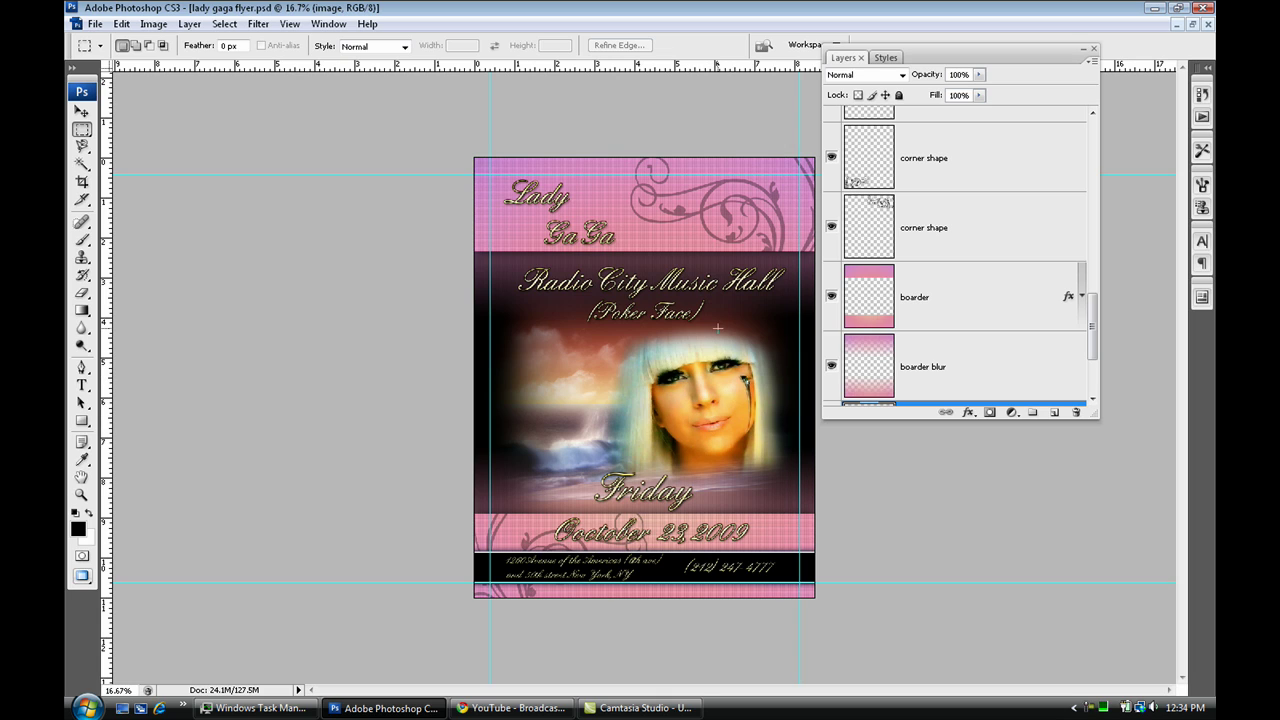
click(899, 306)
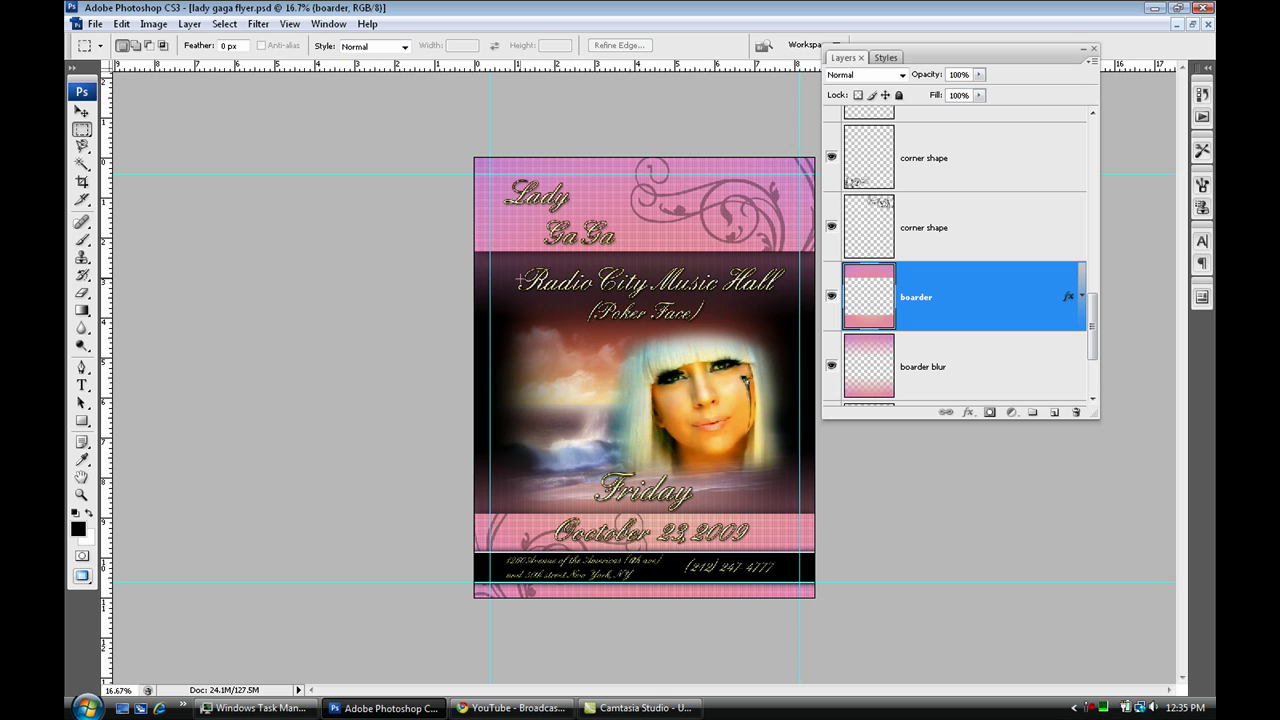
- View the full flyer at 25% with the Layers panel collapsed and the Move tool active
key(ctrl+plus)
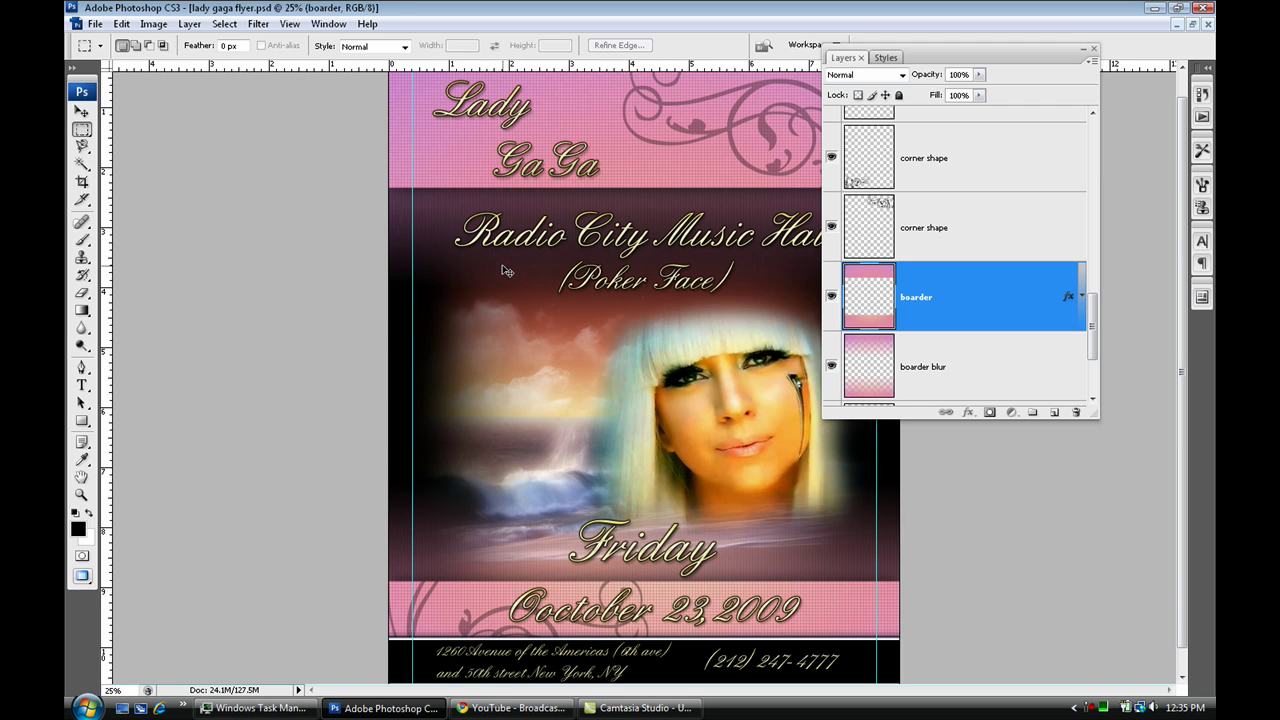
key(ctrl+plus)
key(ctrl+plus)
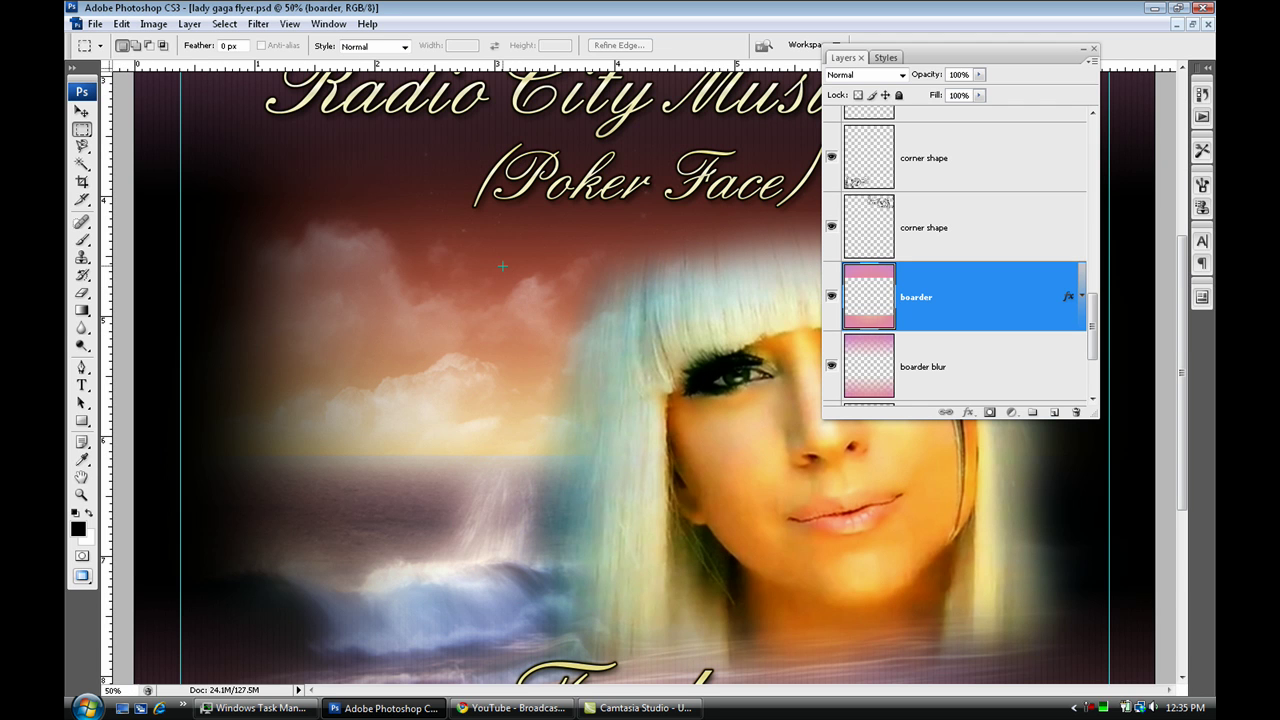
drag(623, 251, 549, 491)
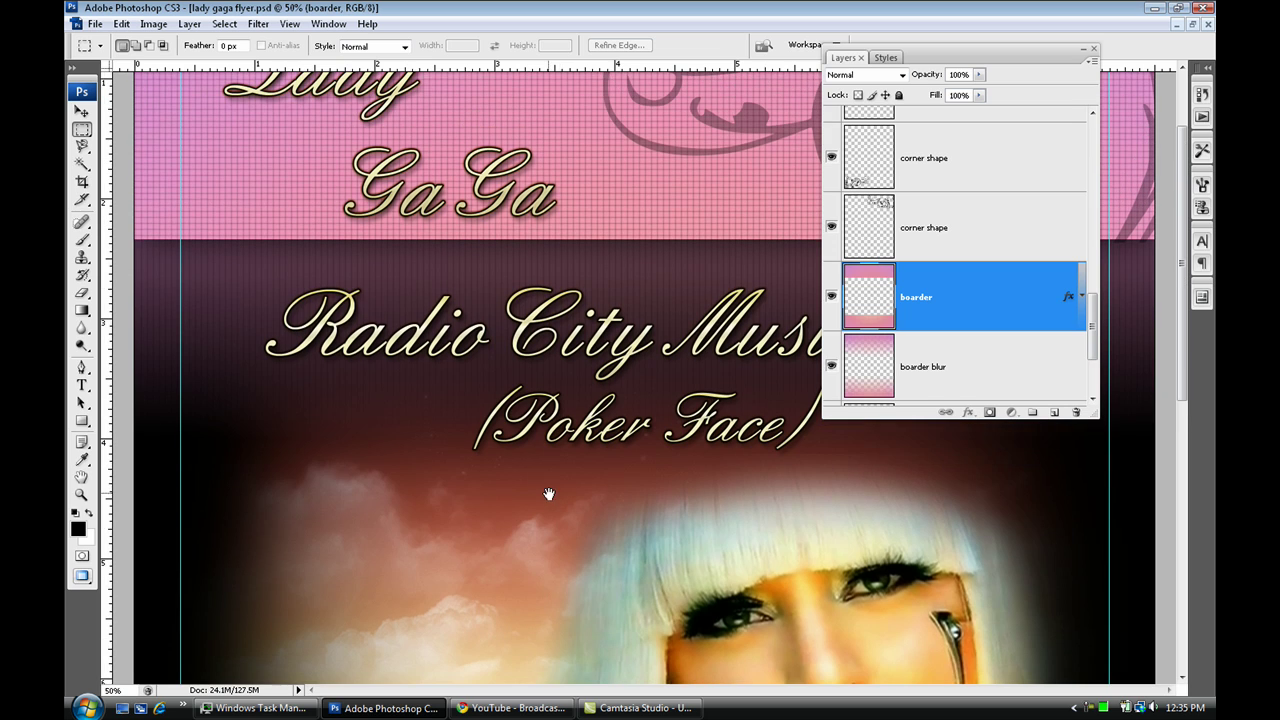
double_click(1033, 53)
key(ctrl+minus)
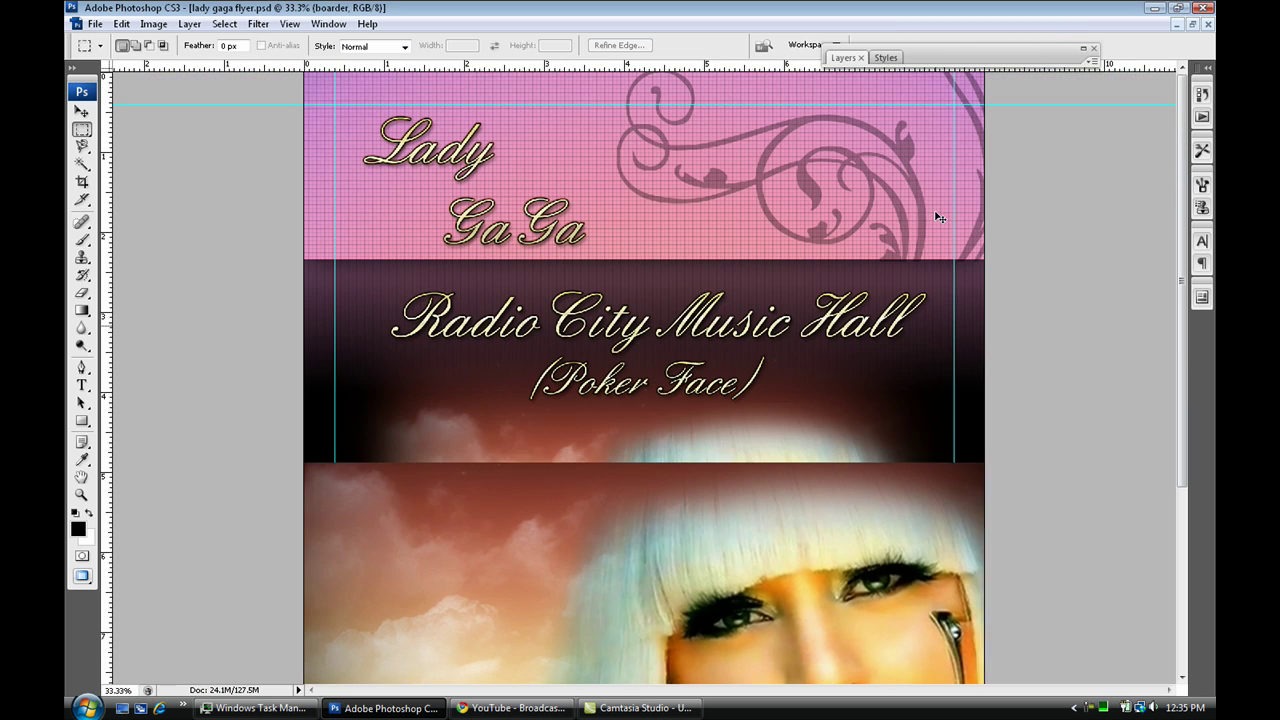
key(ctrl+plus)
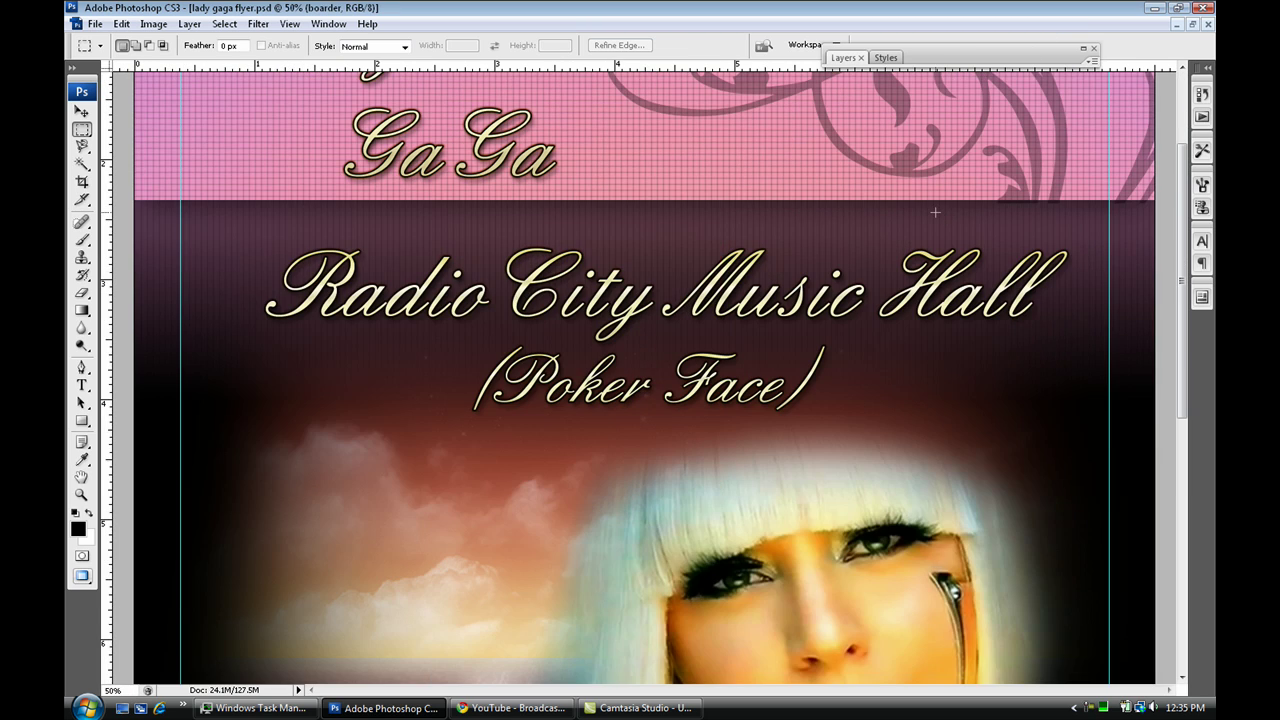
key(ctrl+minus)
key(ctrl+minus)
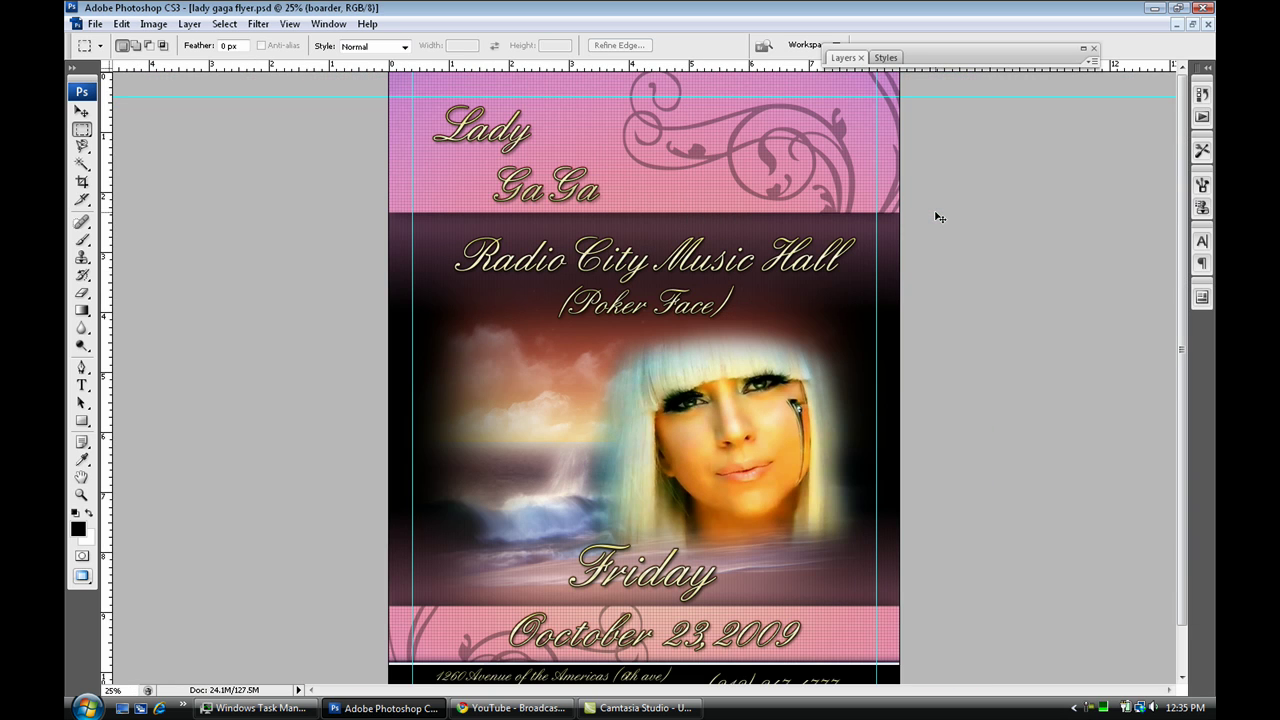
scroll(777, 294, down, 2)
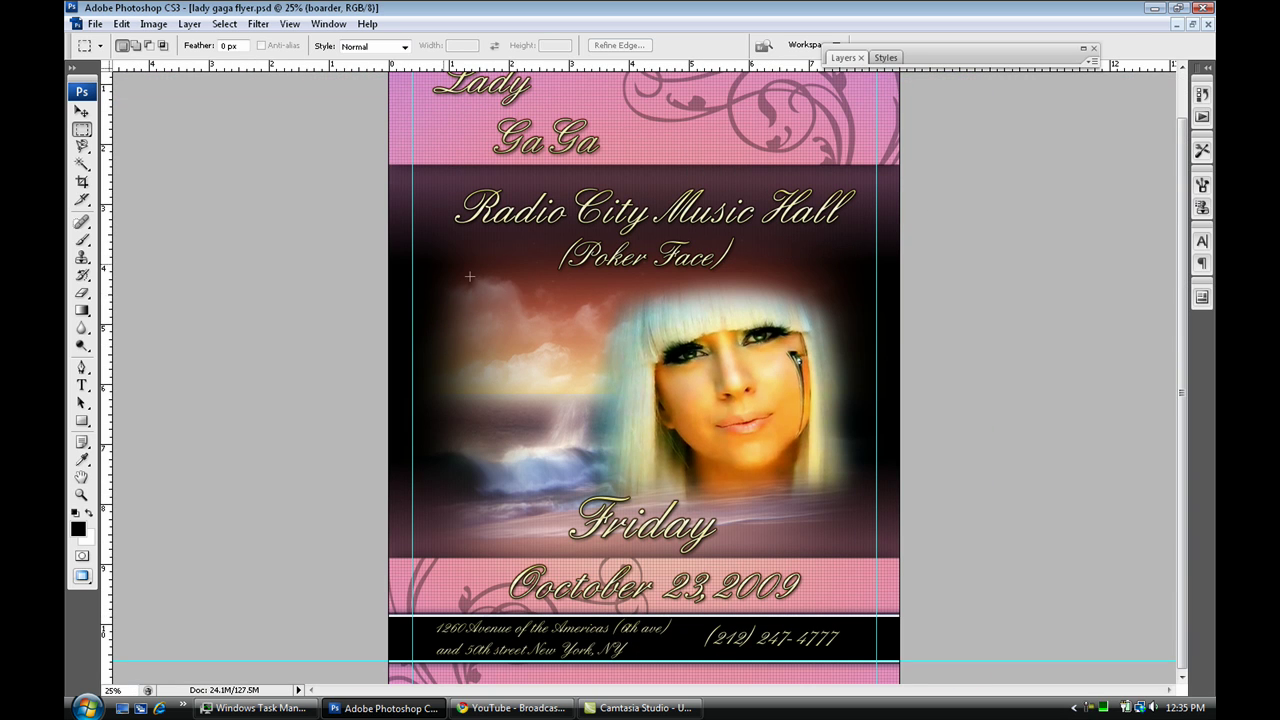
click(83, 112)
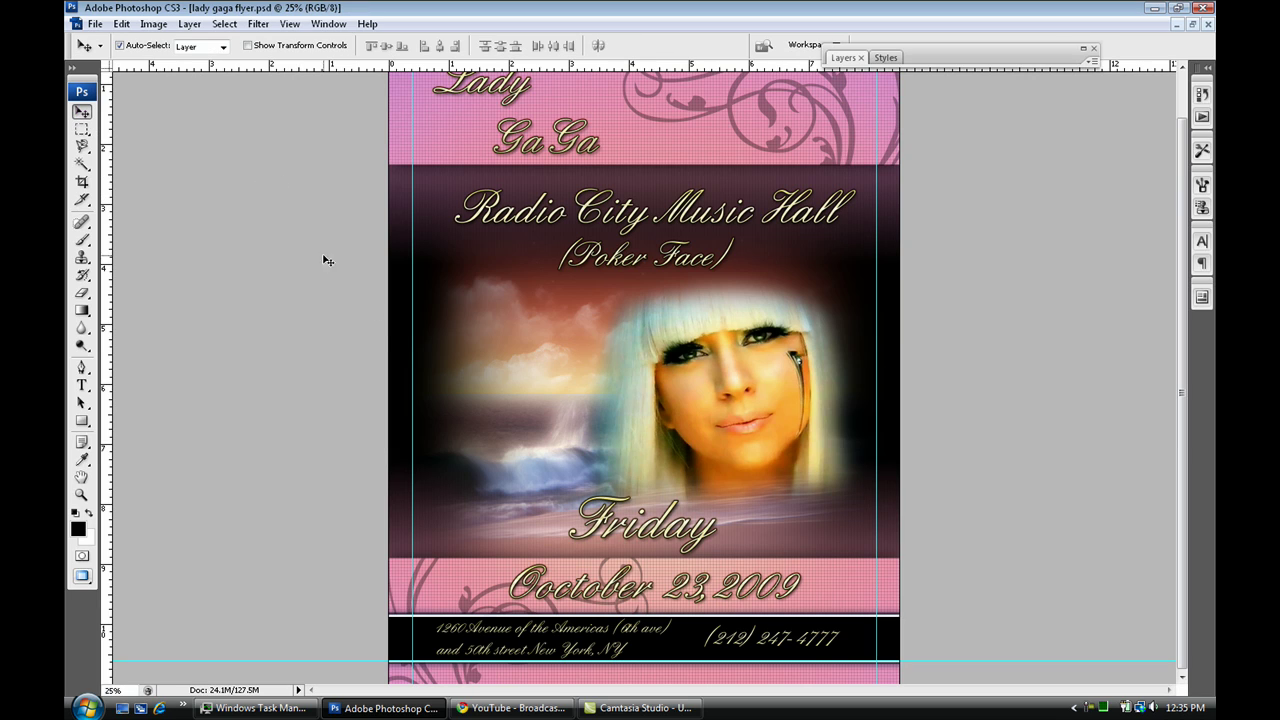